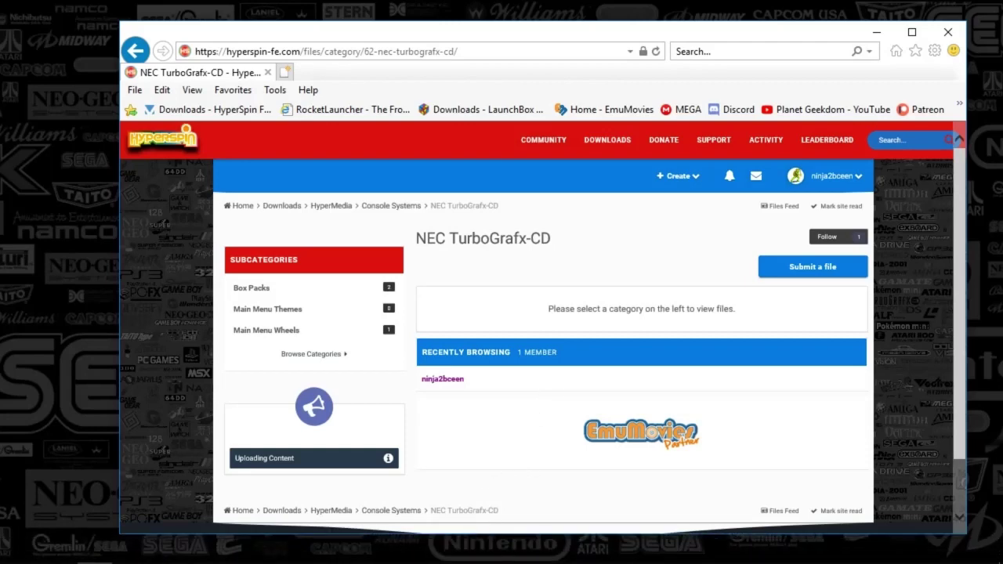
Switch to RocketLauncherUI, read the notes of the BizHawk module modified for PC Engine CD, and select the BizHawk.ahk module
{"action": "mouse_move", "coordinate": [436, 562]}
{"action": "mouse_move", "coordinate": [338, 556]}
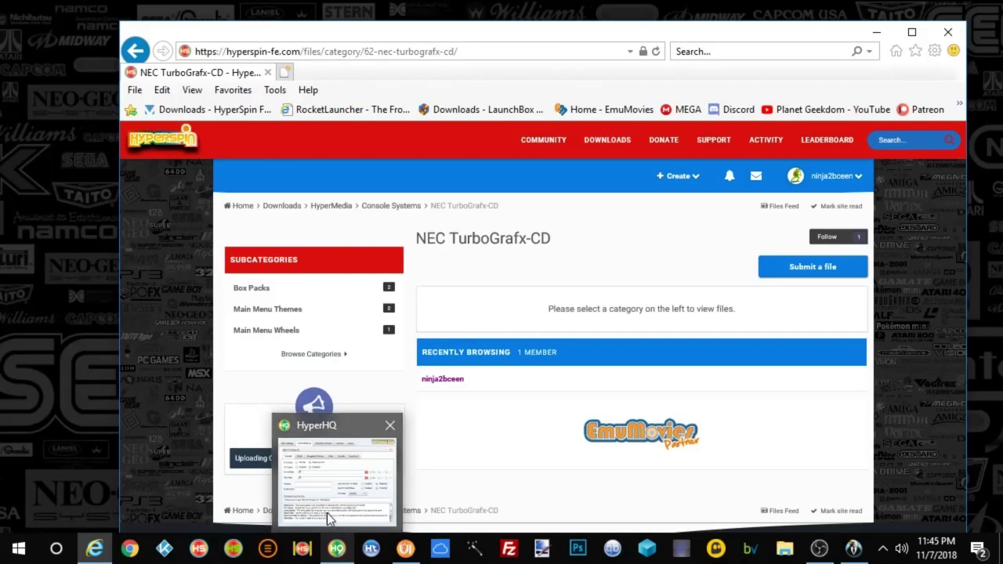
{"action": "mouse_move", "coordinate": [323, 496]}
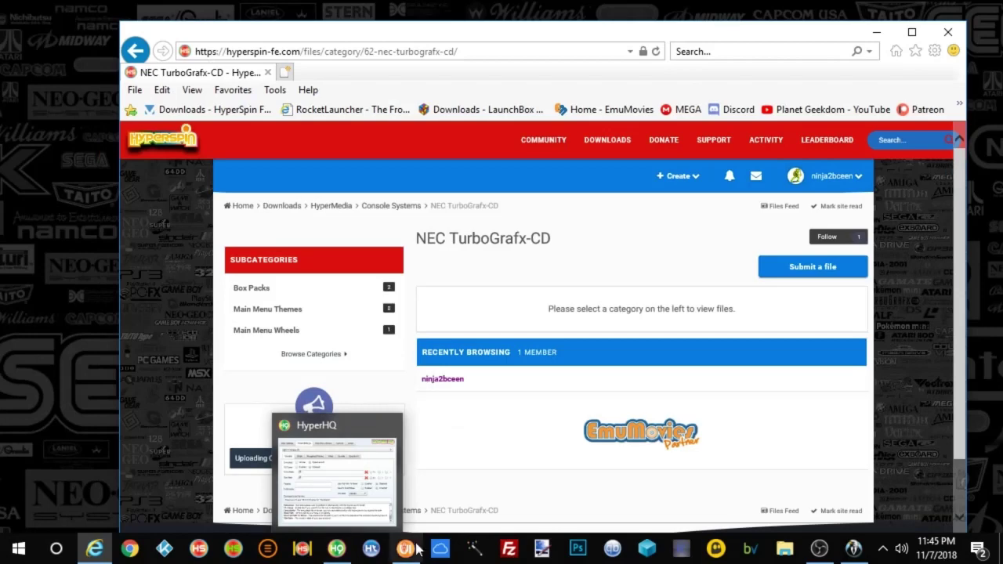
{"action": "left_click", "coordinate": [405, 550]}
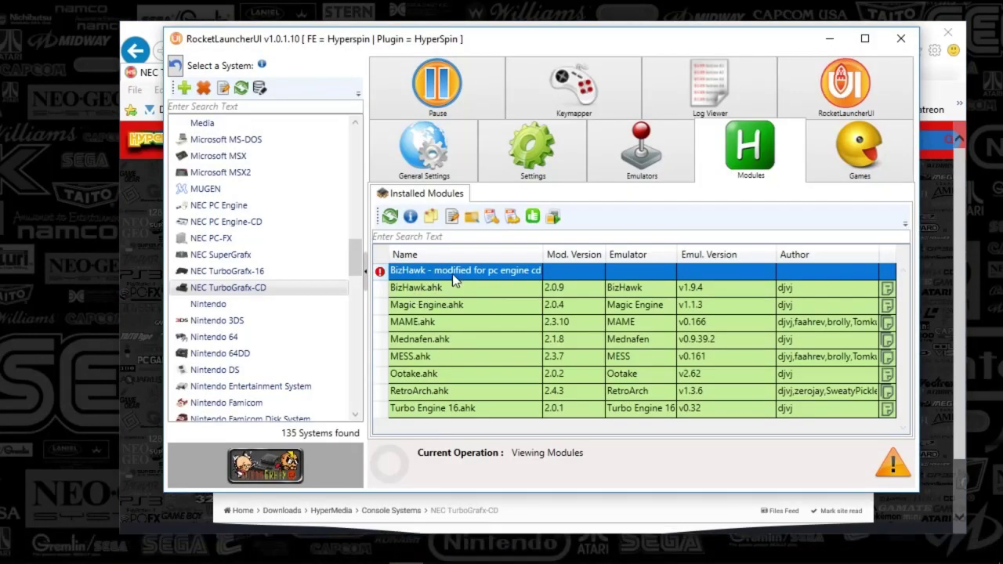
{"action": "left_click", "coordinate": [430, 217]}
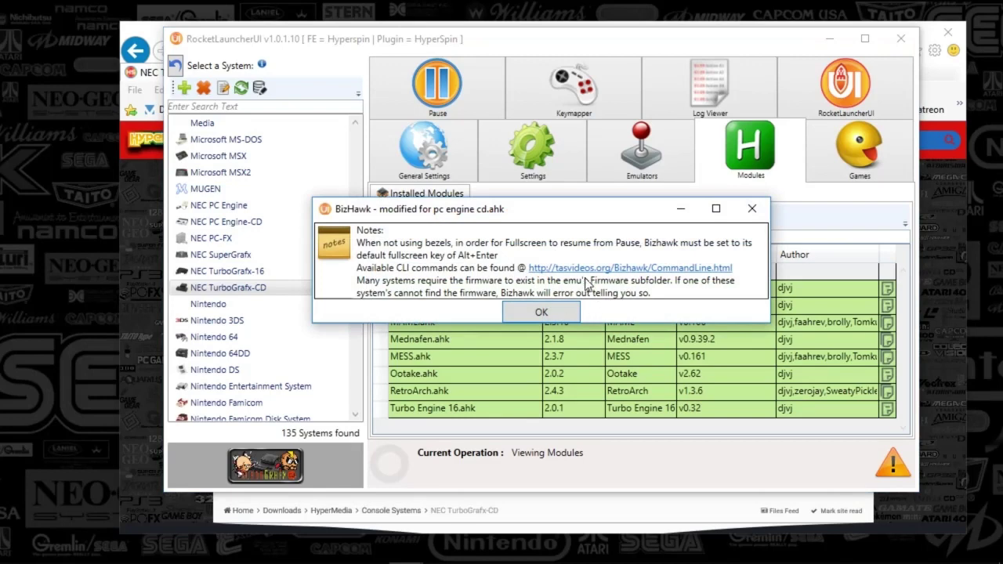
{"action": "left_click", "coordinate": [543, 313]}
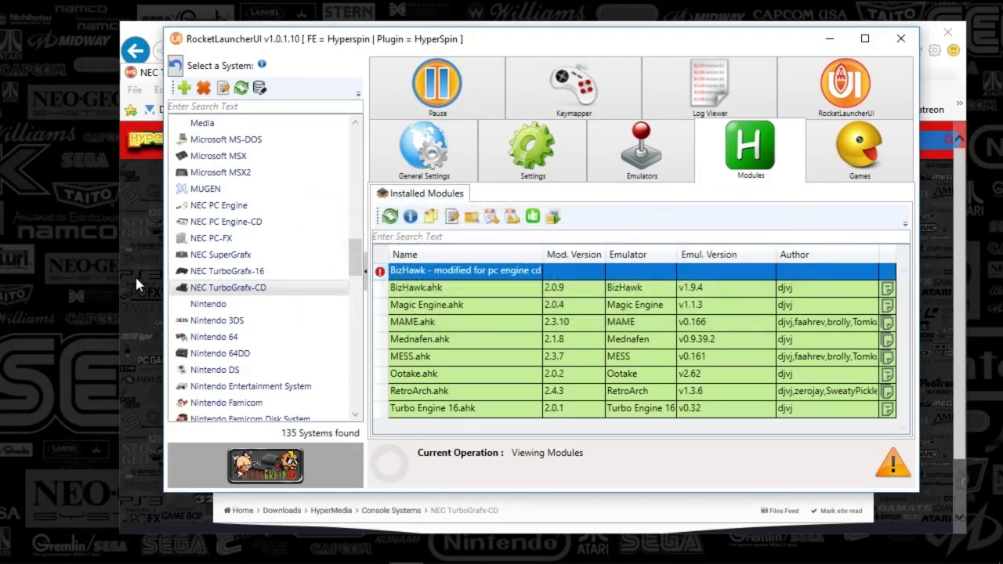
{"action": "left_click", "coordinate": [456, 288]}
Open File Explorer and go to the hyperspin\RocketLauncher\Modules\BizHawk folder
{"action": "mouse_move", "coordinate": [754, 558]}
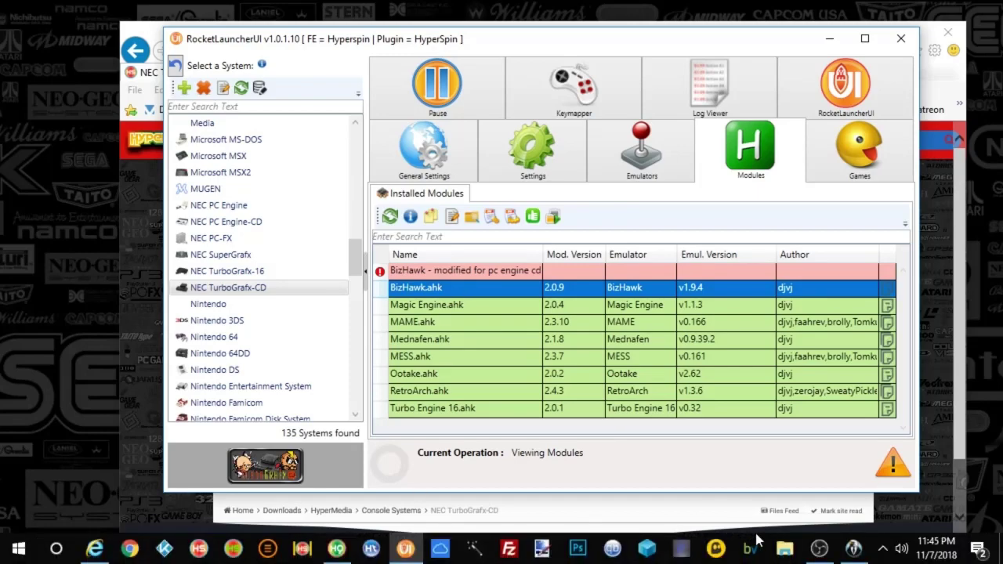
{"action": "left_click", "coordinate": [784, 549]}
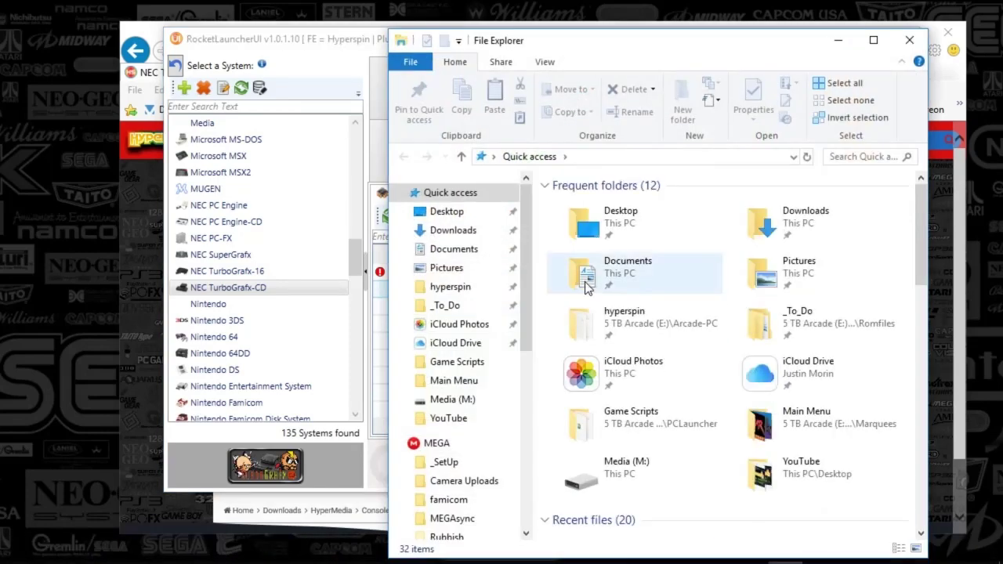
{"action": "double_click", "coordinate": [583, 321]}
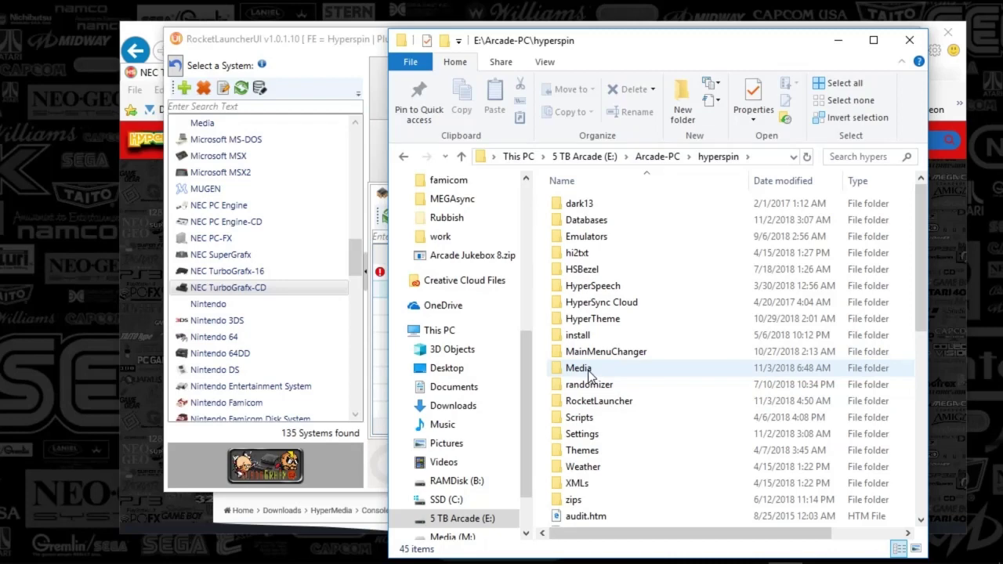
{"action": "double_click", "coordinate": [595, 401]}
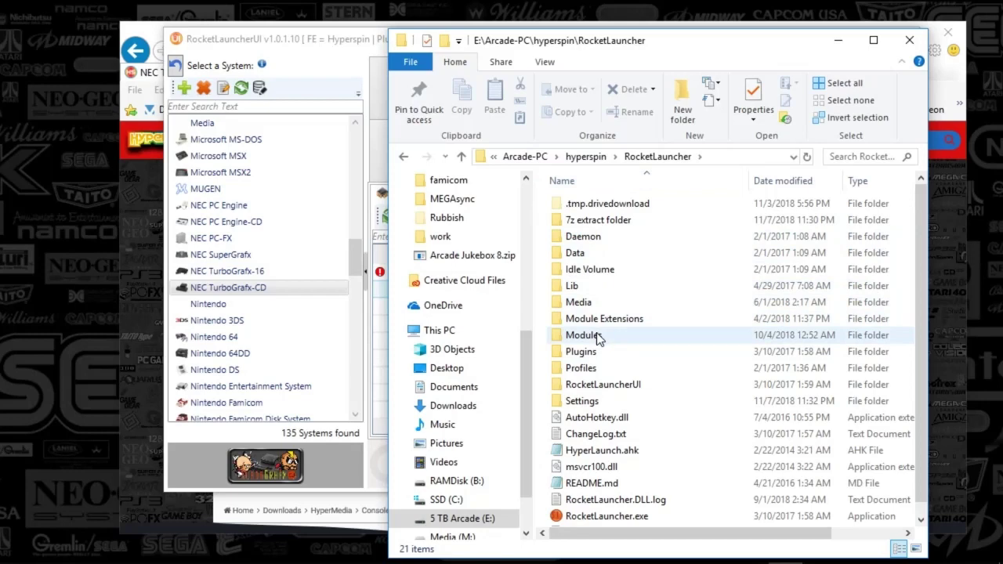
{"action": "double_click", "coordinate": [597, 335]}
{"action": "scroll", "coordinate": [612, 309], "scroll_direction": "down", "scroll_amount": 6}
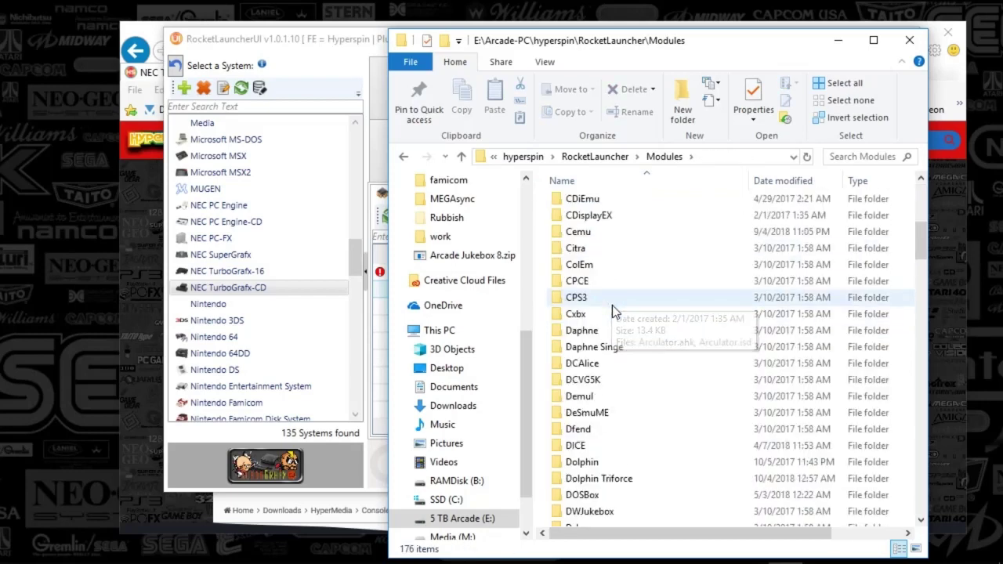
{"action": "scroll", "coordinate": [596, 389], "scroll_direction": "down", "scroll_amount": 7}
{"action": "scroll", "coordinate": [595, 423], "scroll_direction": "up", "scroll_amount": 15}
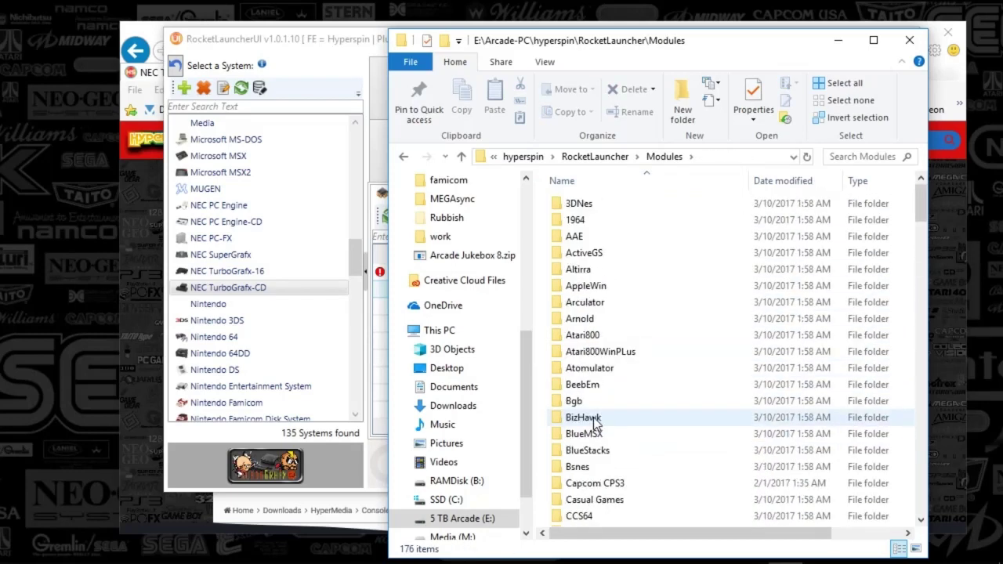
{"action": "double_click", "coordinate": [584, 417]}
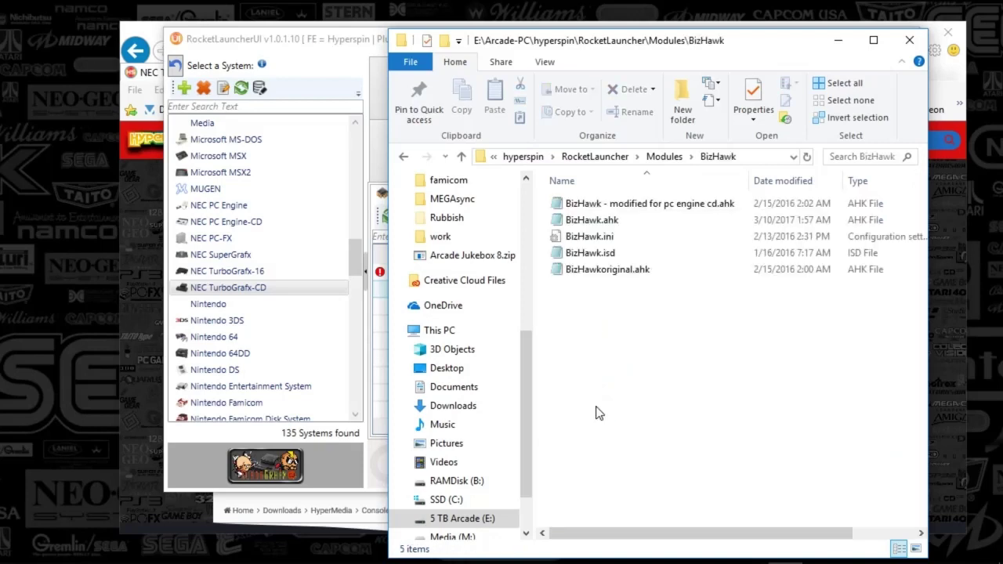
Open "BizHawk - modified for pc engine cd.ahk" in Notepad and copy its MURL web address
{"action": "right_click", "coordinate": [615, 210]}
{"action": "left_click", "coordinate": [633, 203]}
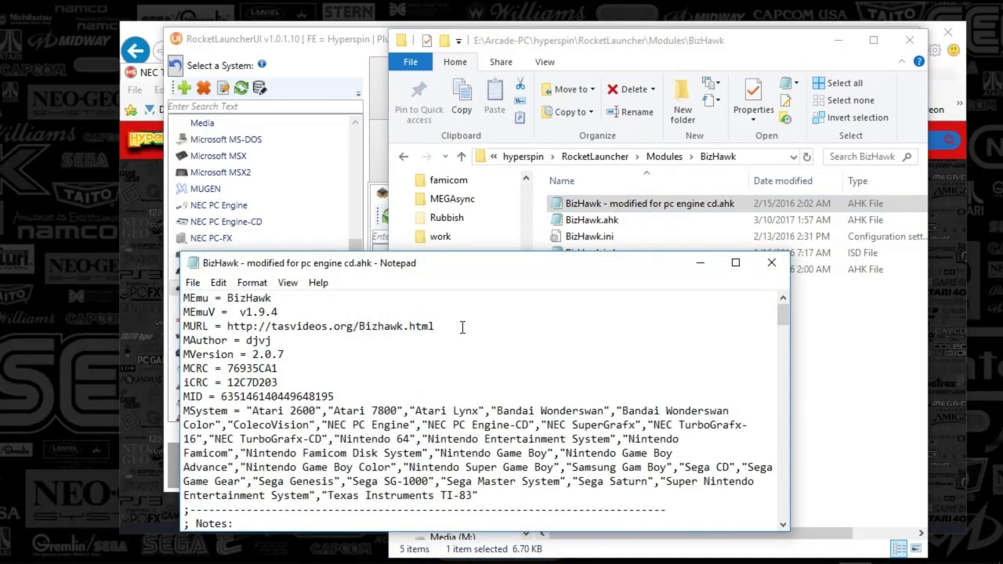
{"action": "left_click_drag", "start_coordinate": [459, 321], "coordinate": [227, 326]}
{"action": "right_click", "coordinate": [256, 324]}
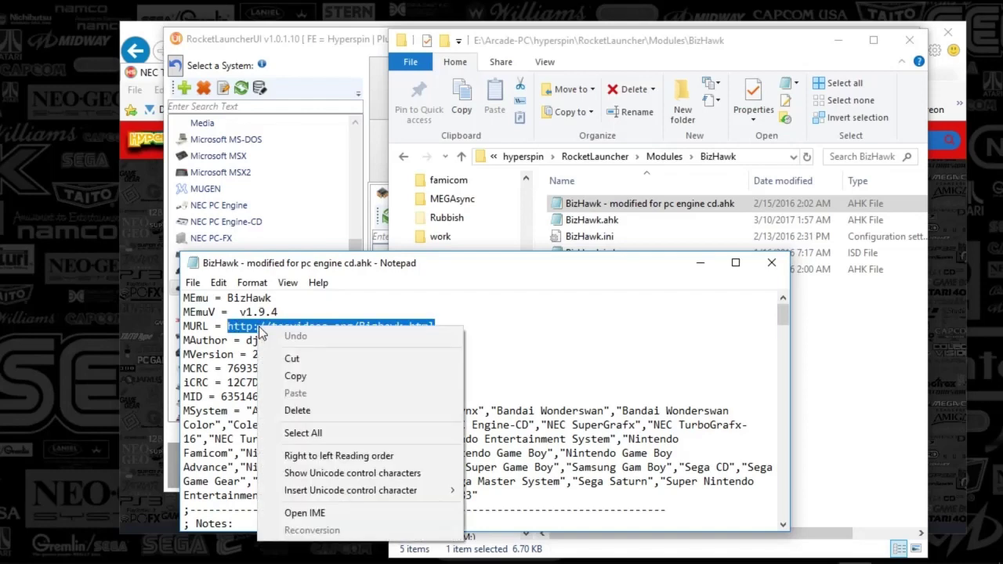
{"action": "left_click", "coordinate": [290, 375]}
{"action": "left_click", "coordinate": [152, 311]}
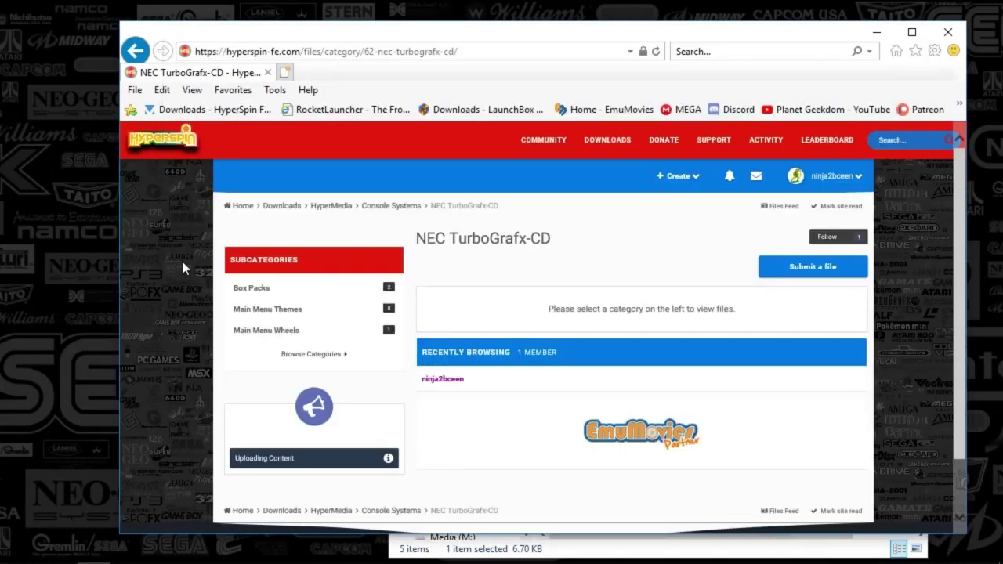
{"action": "left_click", "coordinate": [287, 72]}
{"action": "left_click", "coordinate": [291, 50]}
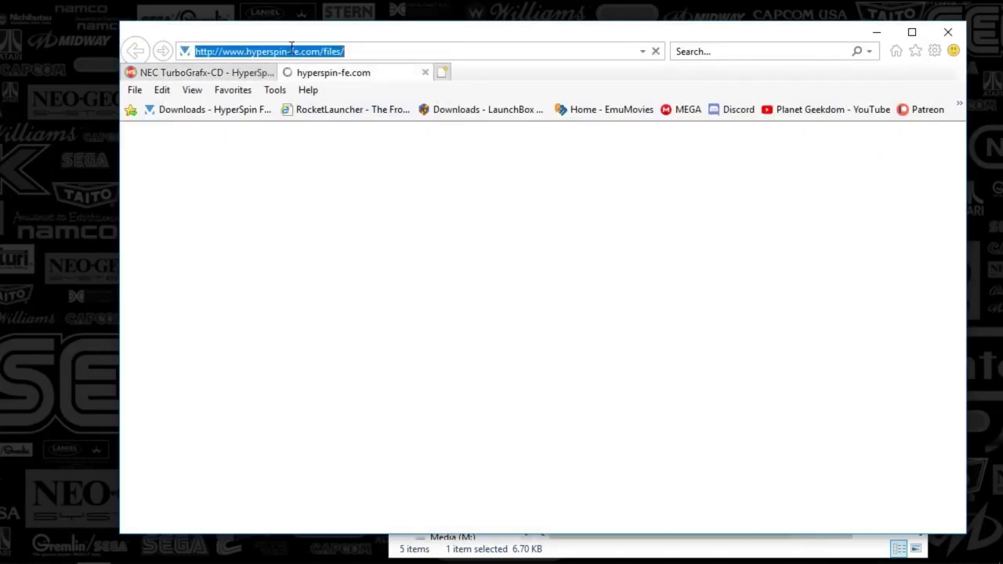
{"action": "key", "text": "ctrl+v"}
{"action": "key", "text": "Return"}
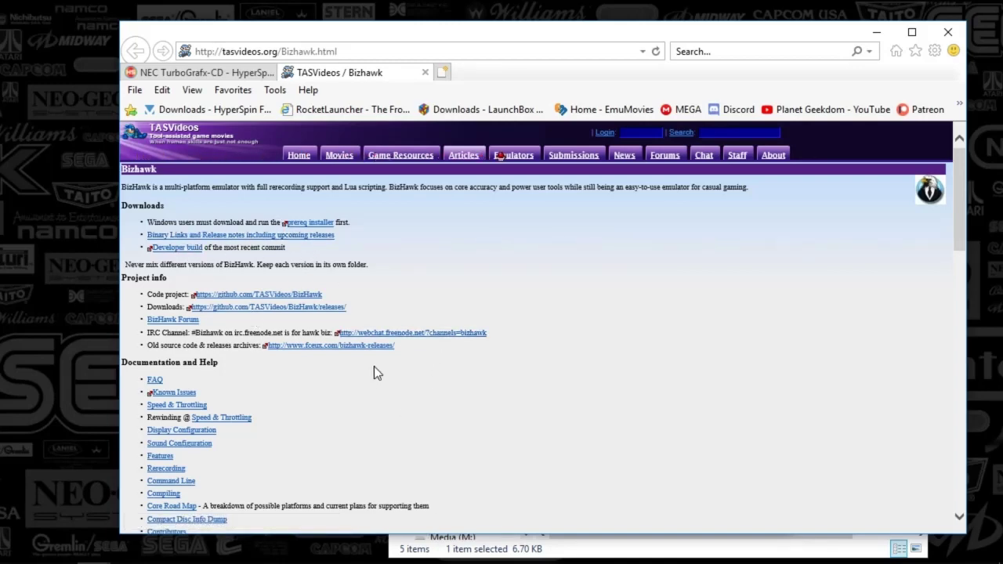
Return to the module script in Notepad, highlight the emulator version on the MEmuV line, and minimize the script
{"action": "left_click", "coordinate": [876, 33]}
{"action": "left_click", "coordinate": [734, 39]}
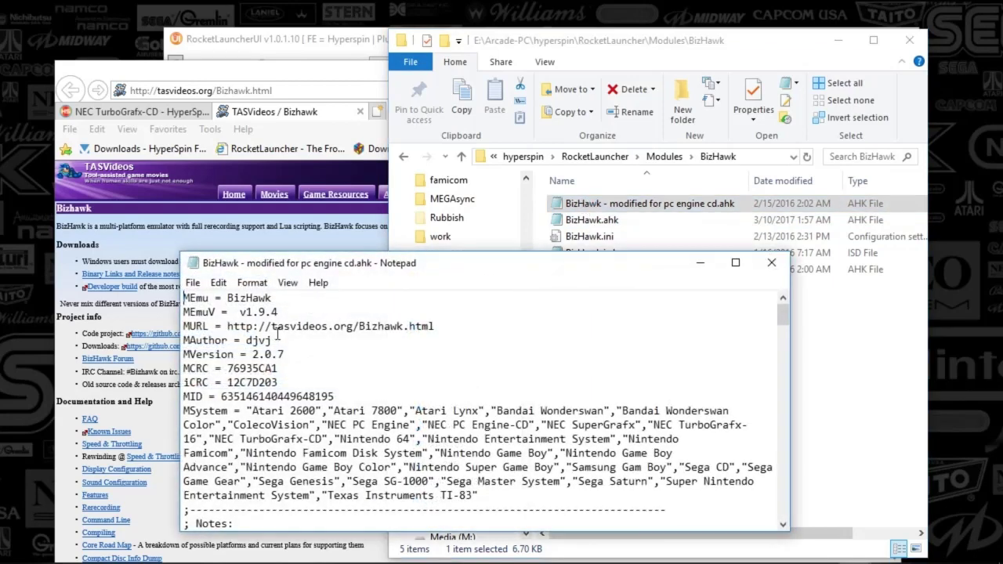
{"action": "left_click_drag", "start_coordinate": [238, 312], "coordinate": [292, 313]}
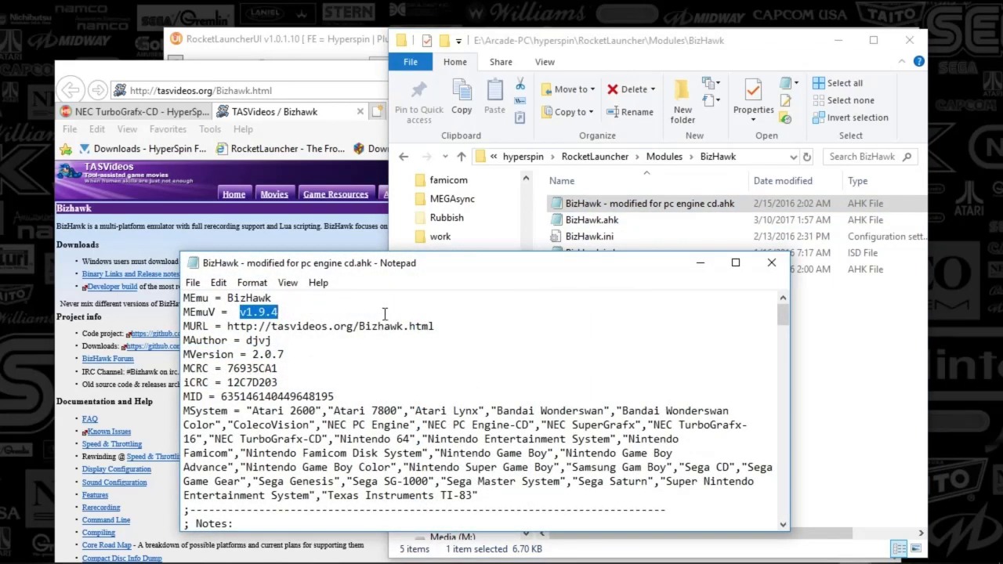
{"action": "left_click", "coordinate": [700, 263]}
Switch to HyperHQ, review the NEC PC Engine-CD emulator, wheel, navigation, video, sound and special art settings, and close it
{"action": "left_click", "coordinate": [329, 550]}
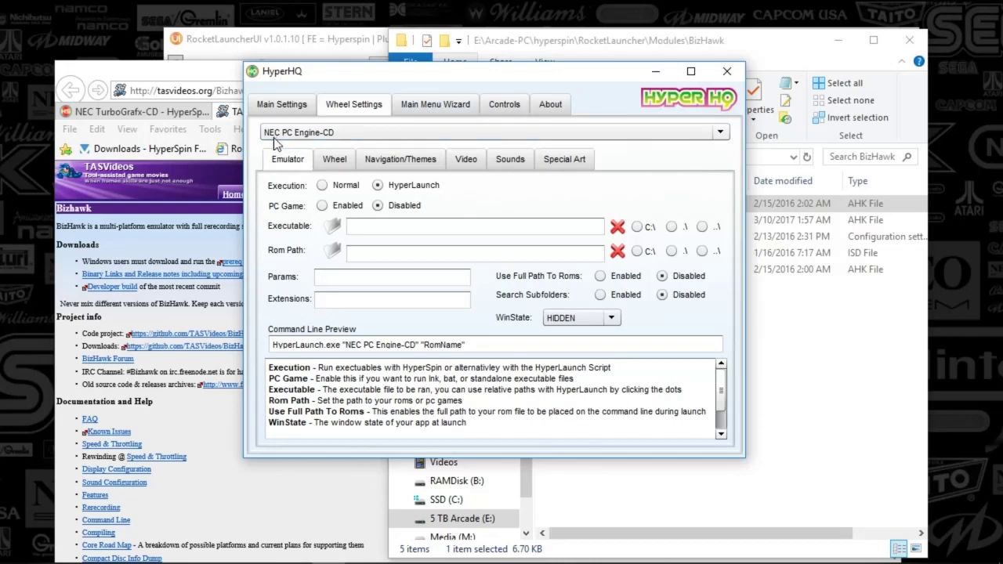
{"action": "left_click", "coordinate": [297, 137]}
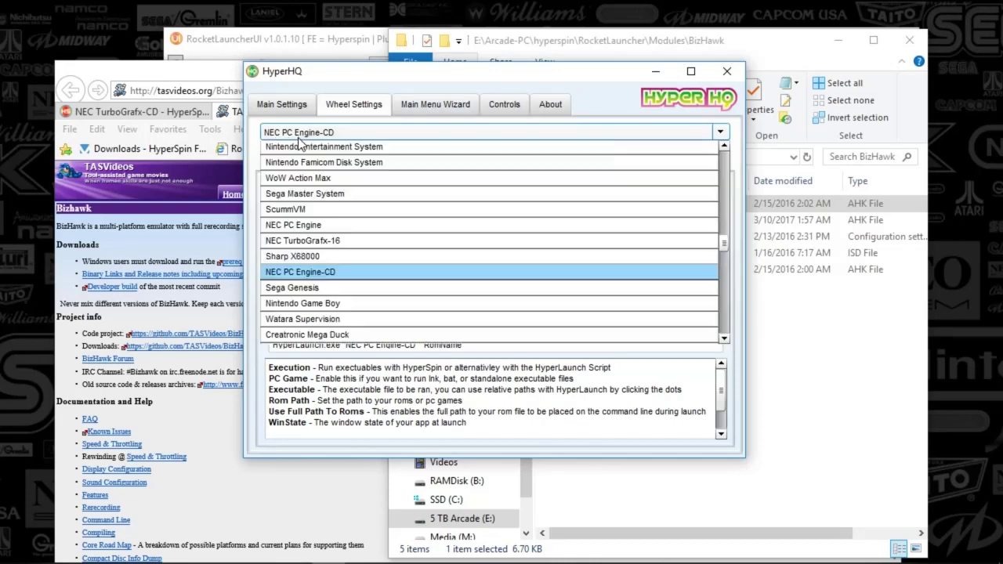
{"action": "left_click", "coordinate": [297, 139]}
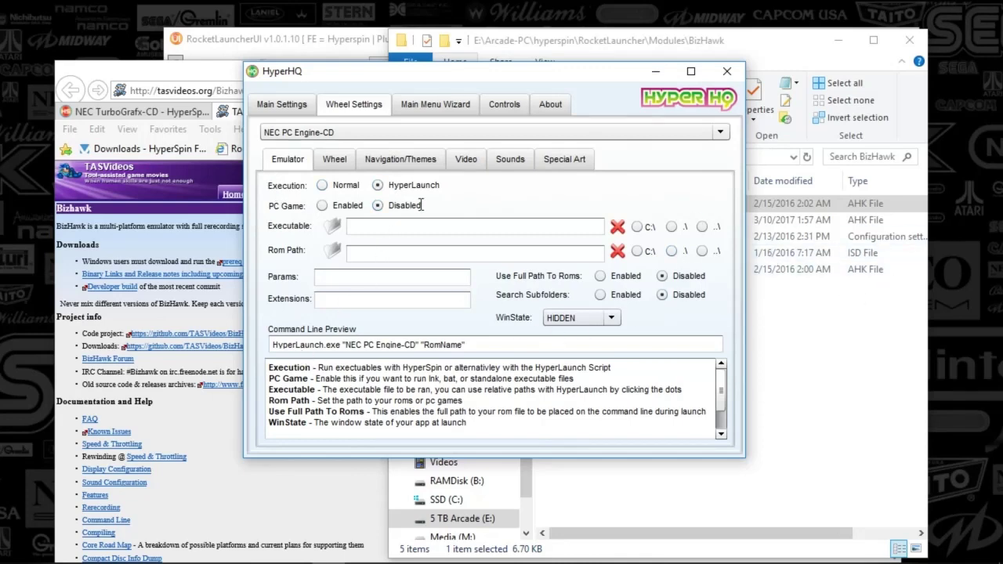
{"action": "left_click", "coordinate": [337, 161]}
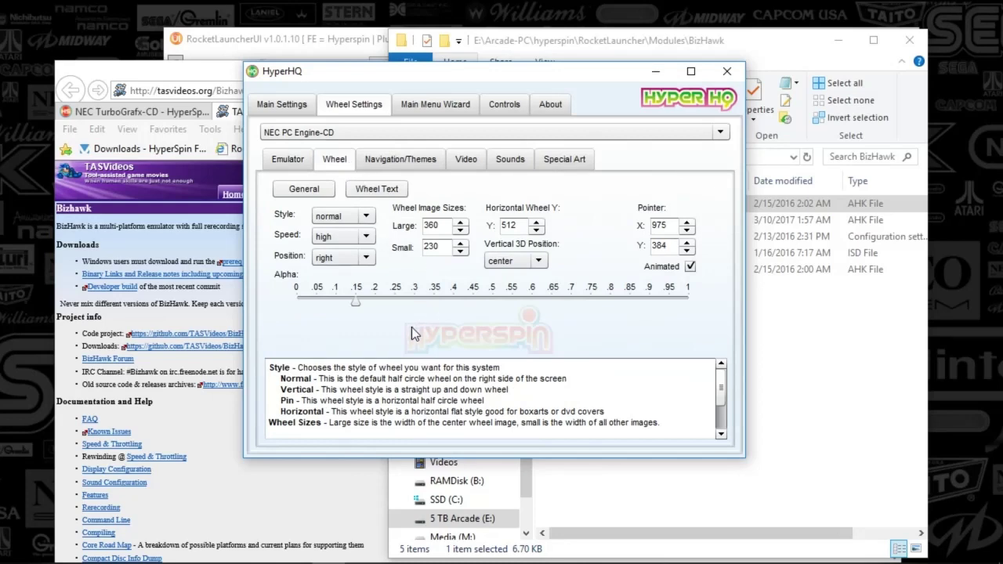
{"action": "left_click", "coordinate": [388, 159]}
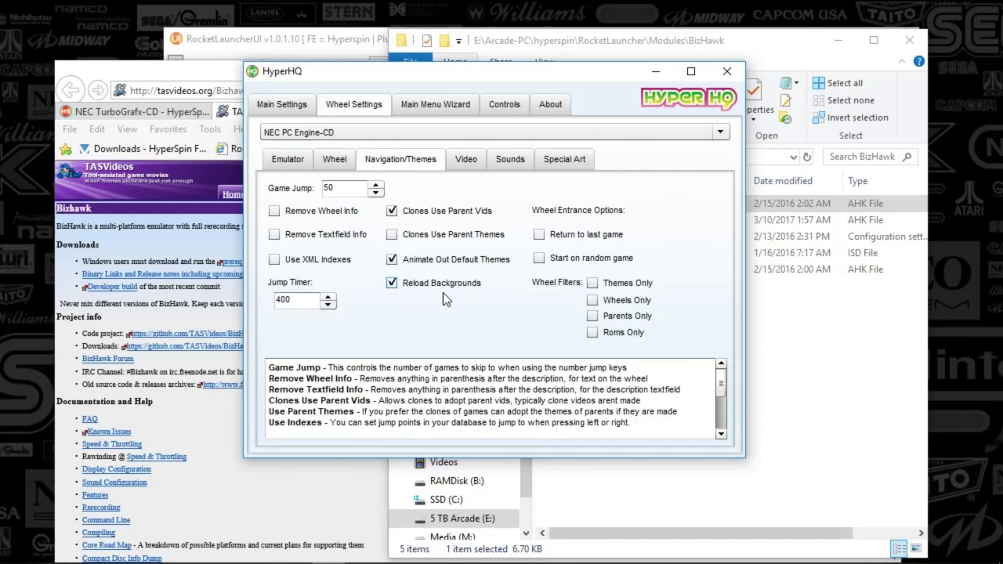
{"action": "left_click", "coordinate": [465, 159]}
{"action": "left_click", "coordinate": [513, 160]}
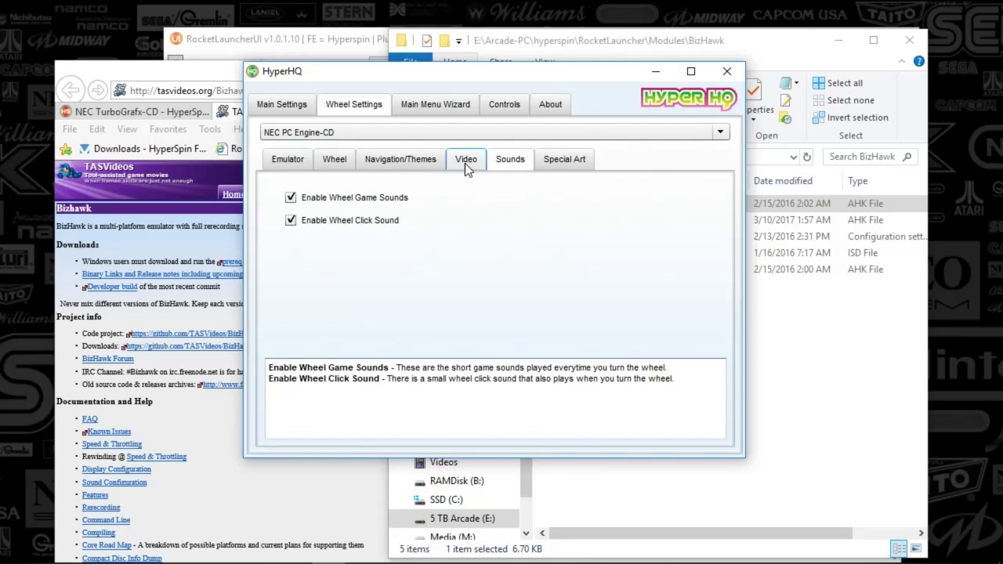
{"action": "left_click", "coordinate": [569, 160]}
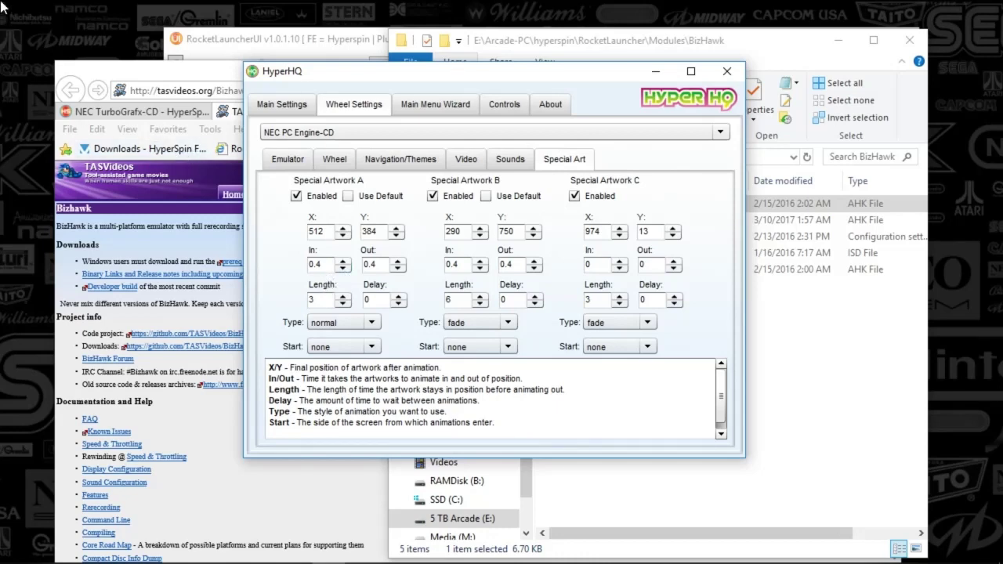
{"action": "mouse_move", "coordinate": [823, 556]}
{"action": "left_click", "coordinate": [725, 72]}
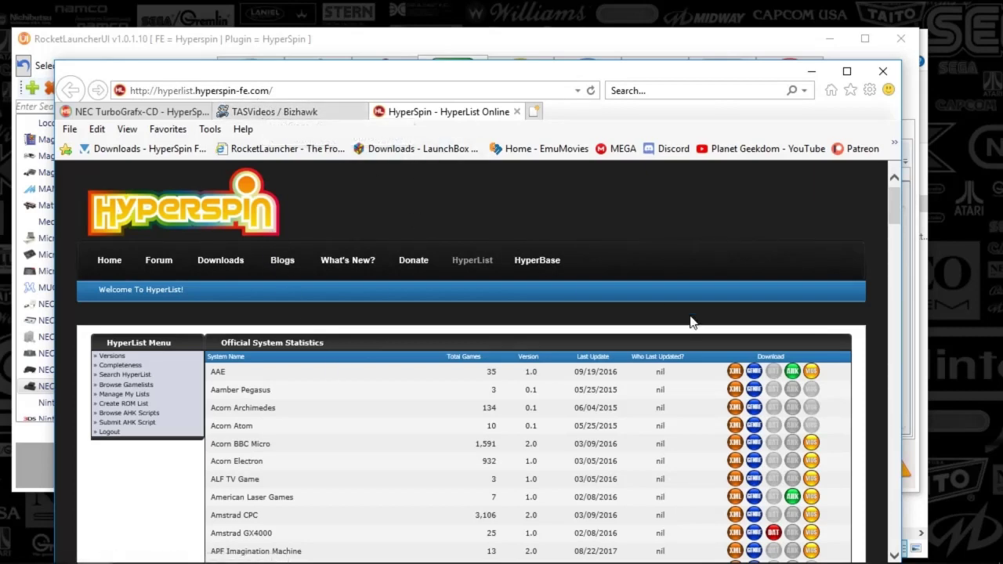
Find the NEC TurboGrafx-CD entry in the HyperList system statistics and highlight its row
{"action": "left_click_drag", "start_coordinate": [898, 206], "coordinate": [903, 415]}
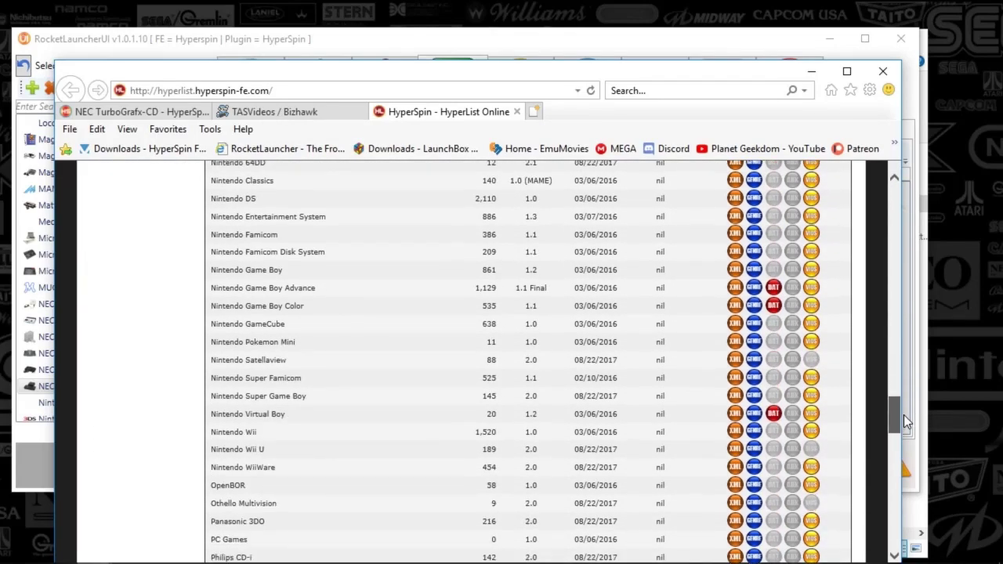
{"action": "scroll", "coordinate": [276, 238], "scroll_direction": "up", "scroll_amount": 5}
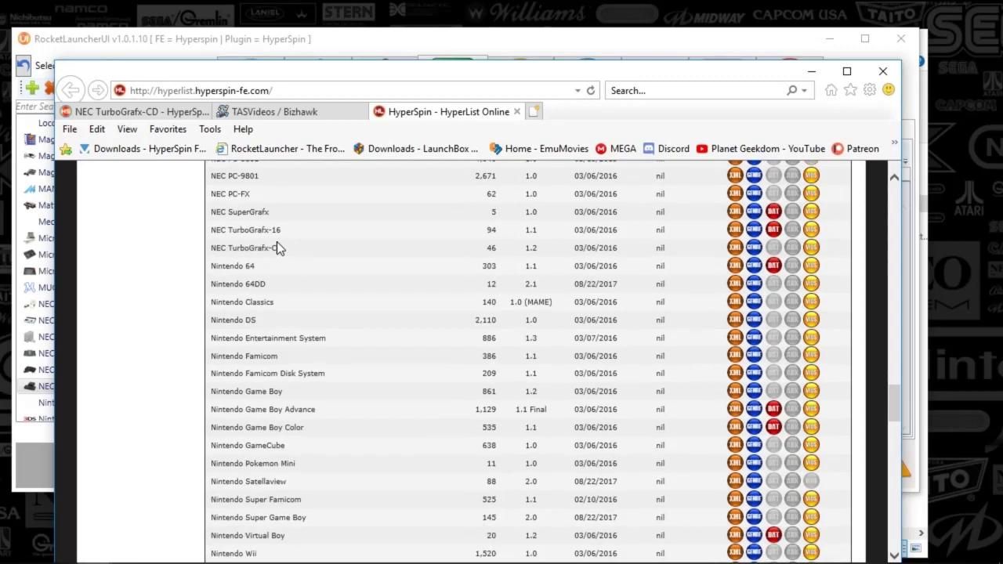
{"action": "left_click_drag", "start_coordinate": [233, 487], "coordinate": [686, 489]}
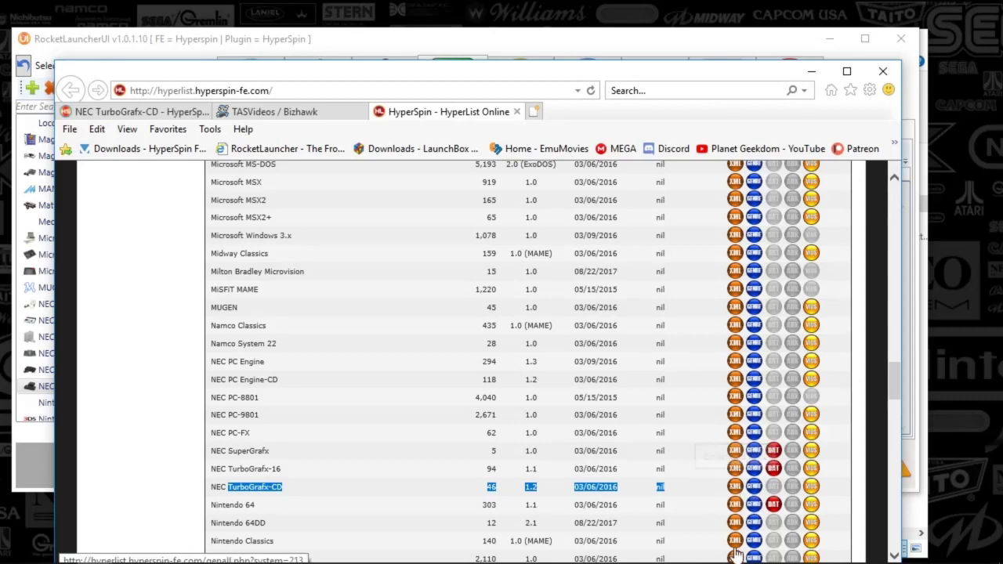
Switch to File Explorer, go to the Databases folder inside hyperspin, and open the NEC PC Engine-CD folder
{"action": "left_click", "coordinate": [785, 550]}
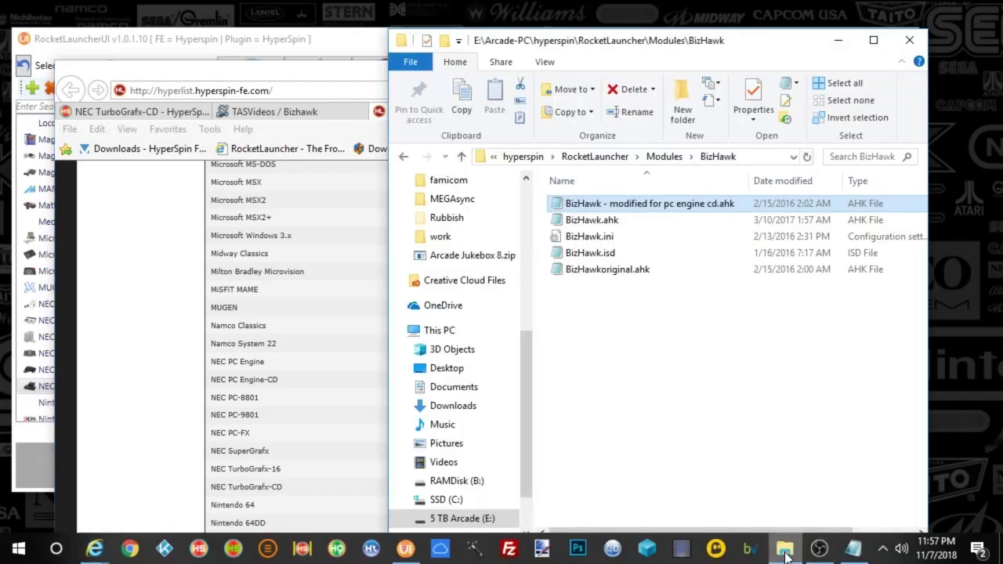
{"action": "left_click_drag", "start_coordinate": [528, 394], "coordinate": [538, 209]}
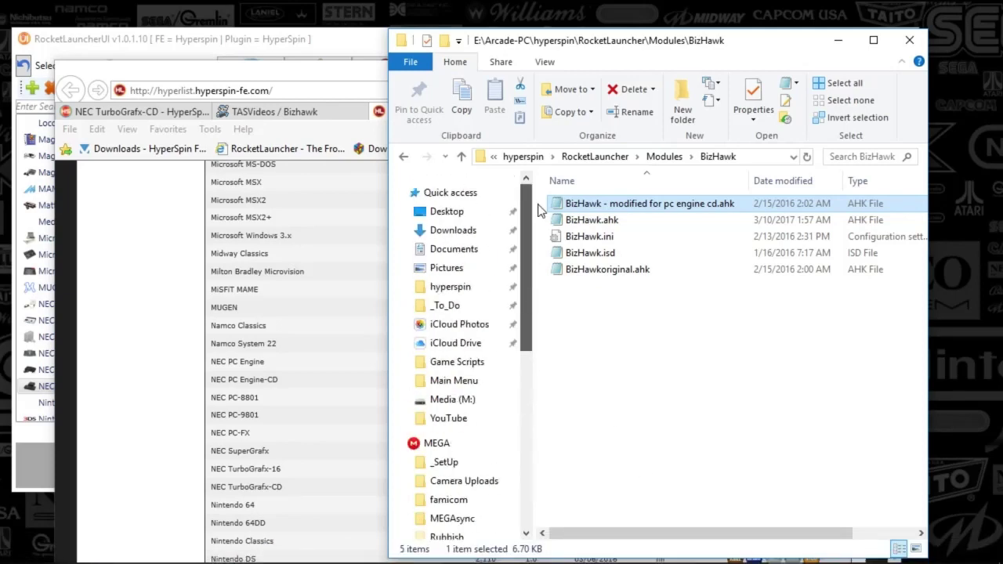
{"action": "left_click", "coordinate": [470, 289]}
{"action": "double_click", "coordinate": [580, 220]}
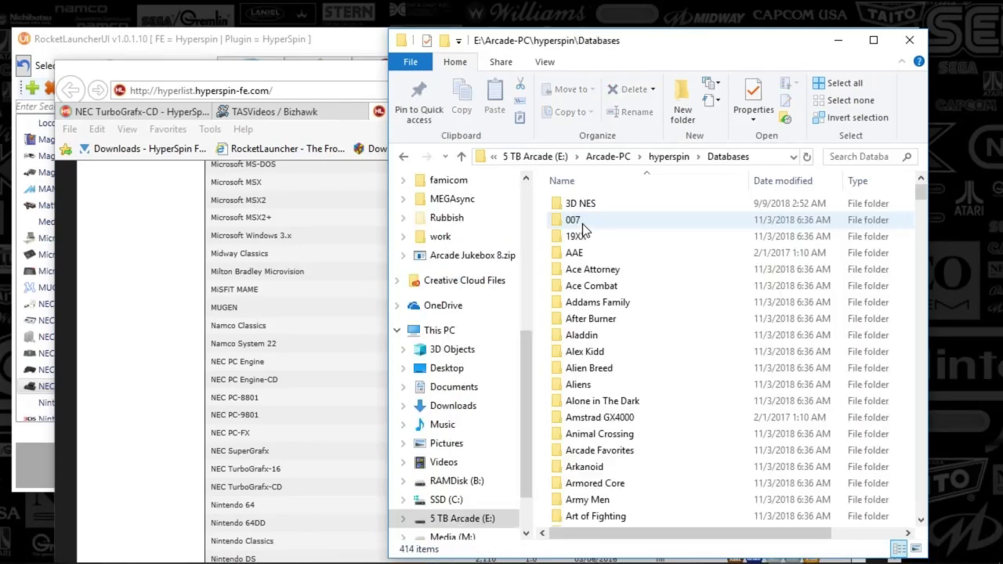
{"action": "scroll", "coordinate": [586, 270], "scroll_direction": "down", "scroll_amount": 20}
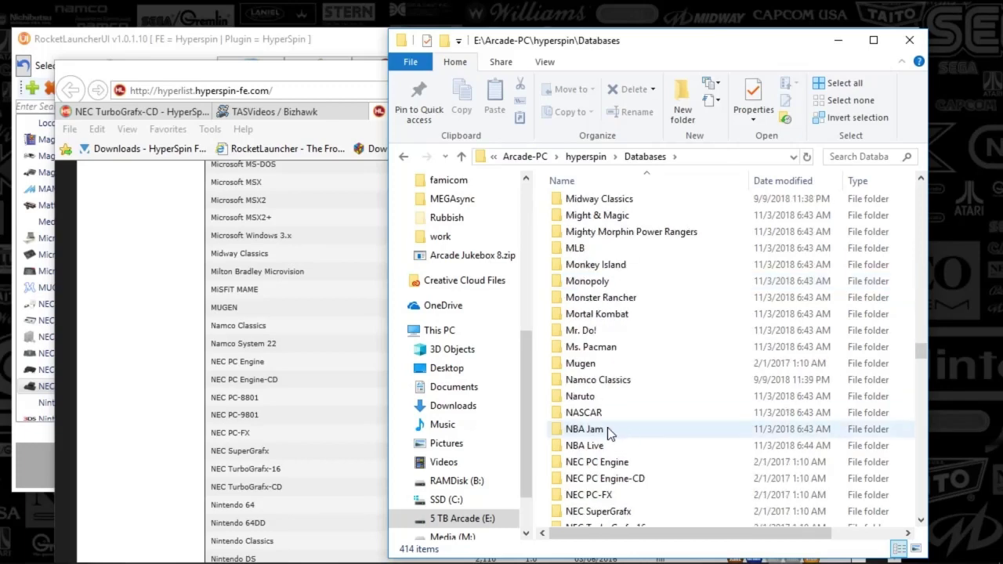
{"action": "scroll", "coordinate": [609, 424], "scroll_direction": "down", "scroll_amount": 12}
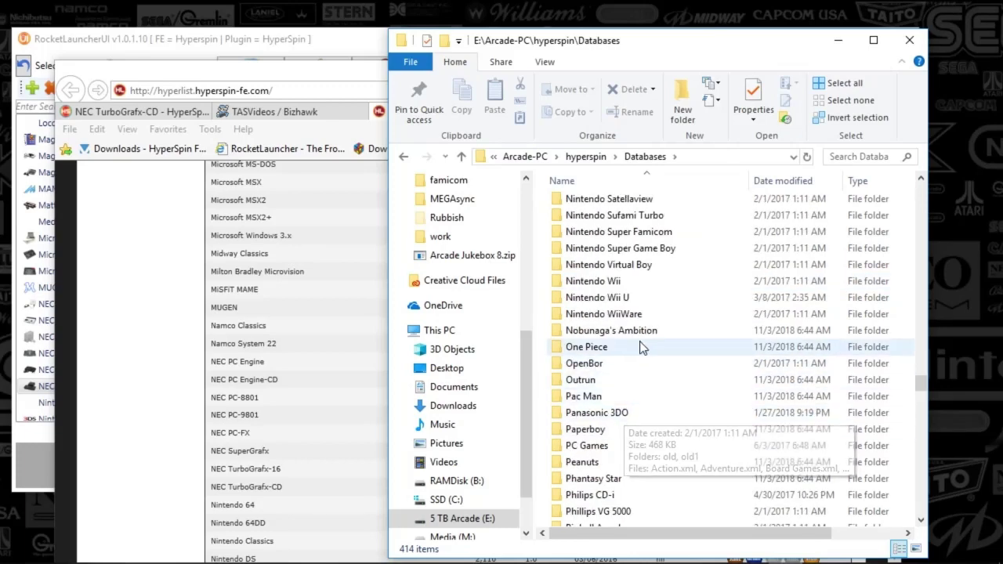
{"action": "scroll", "coordinate": [612, 333], "scroll_direction": "up", "scroll_amount": 13}
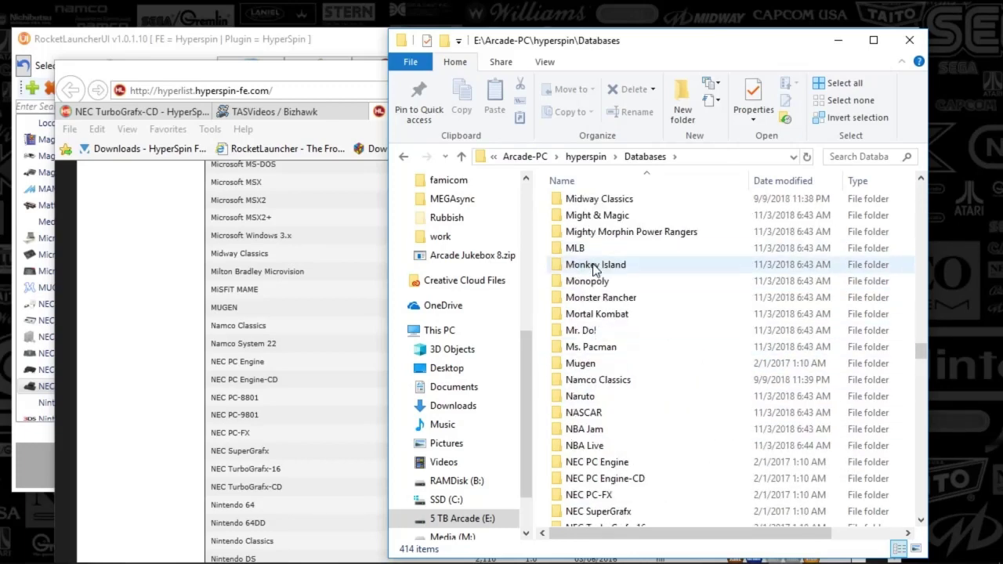
{"action": "double_click", "coordinate": [603, 479]}
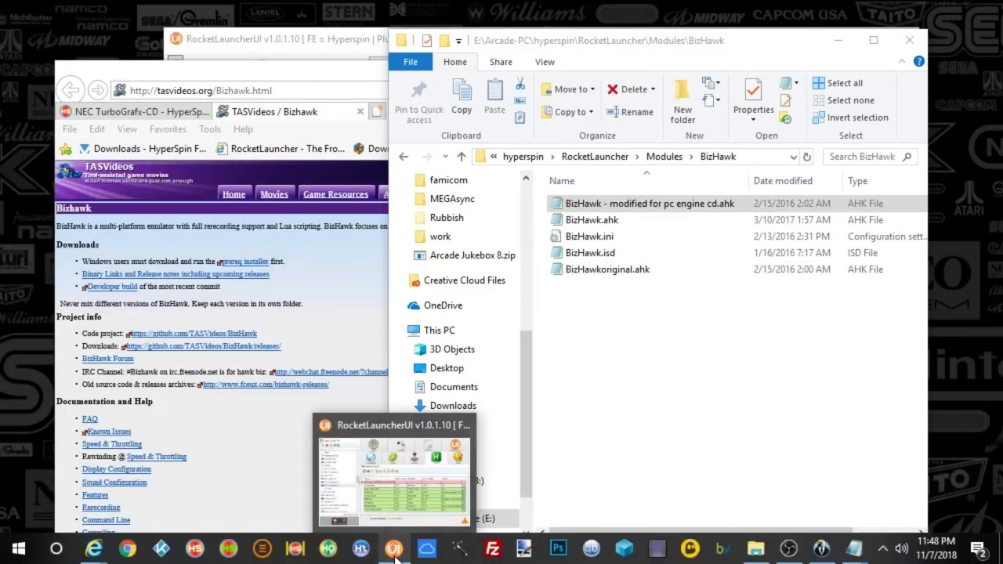
Switch to RocketLauncherUI, select the GLOBAL system, and open the Bizhawk entry in its emulator list for editing
{"action": "left_click", "coordinate": [396, 556]}
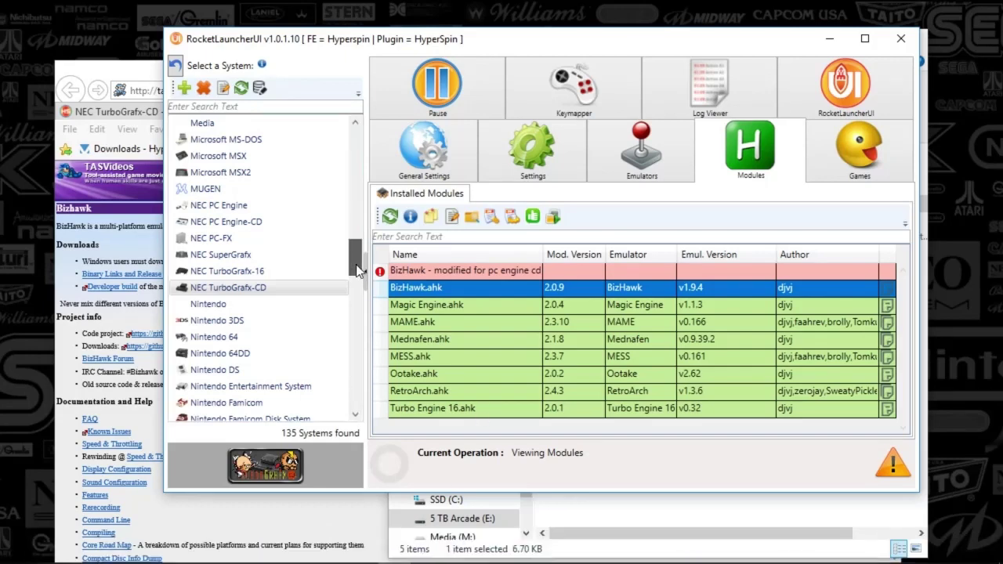
{"action": "left_click_drag", "start_coordinate": [359, 270], "coordinate": [357, 153]}
{"action": "left_click", "coordinate": [236, 126]}
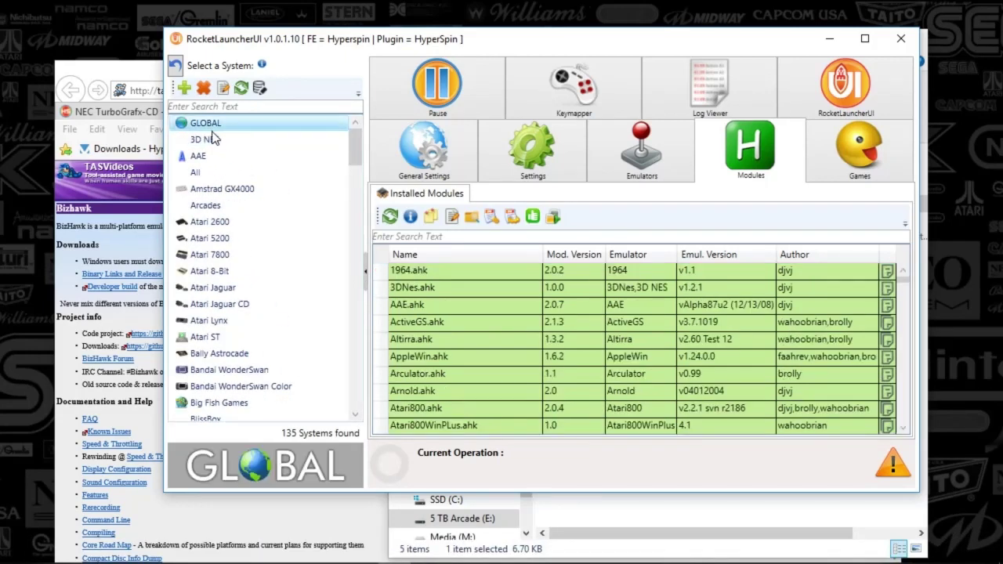
{"action": "left_click", "coordinate": [555, 157]}
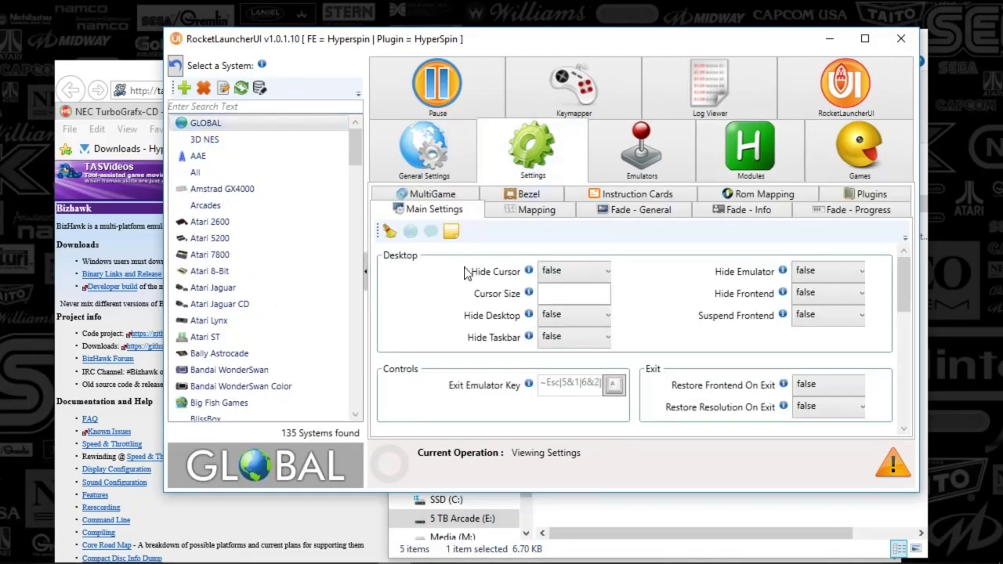
{"action": "left_click", "coordinate": [633, 176]}
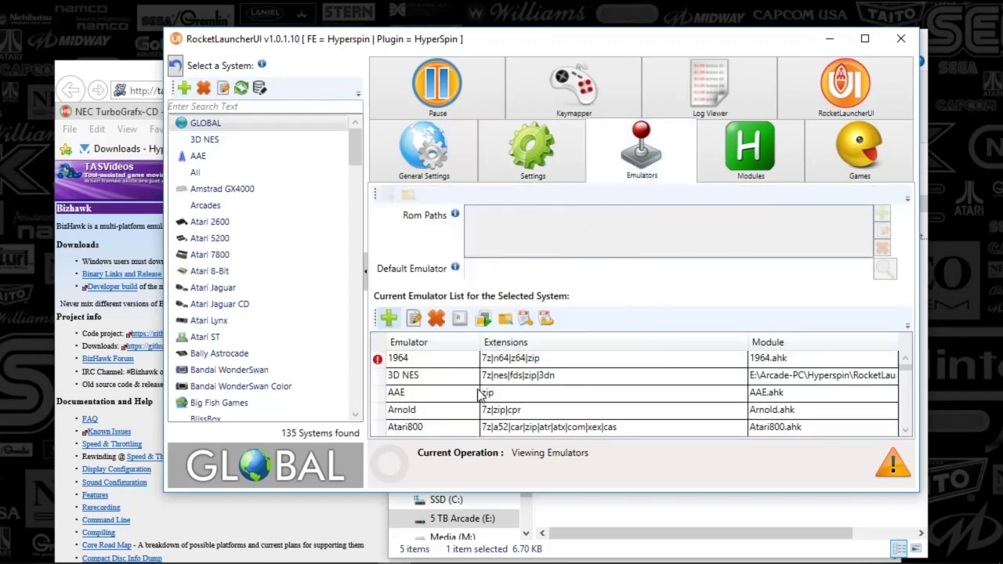
{"action": "scroll", "coordinate": [480, 396], "scroll_direction": "down", "scroll_amount": 3}
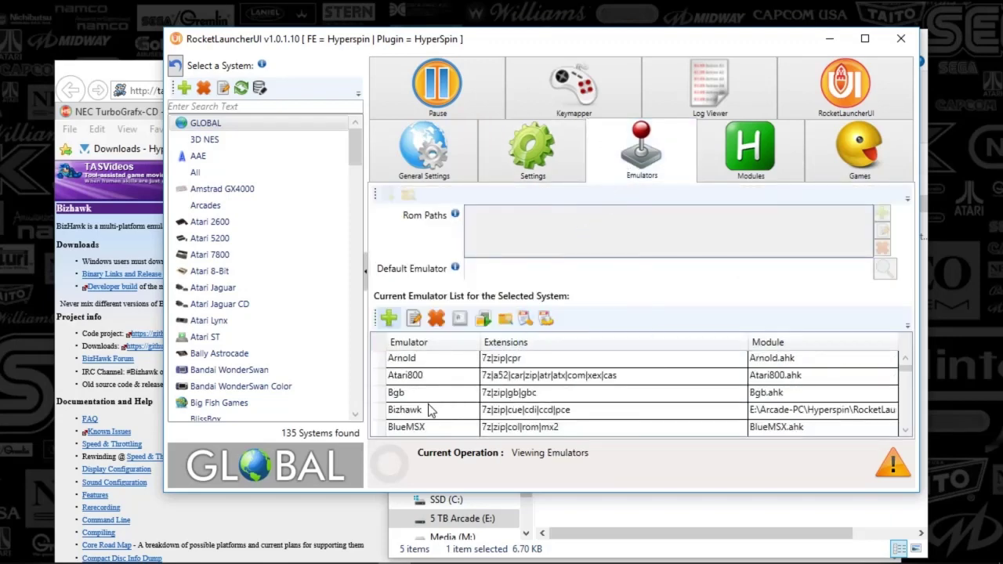
{"action": "left_click", "coordinate": [430, 410]}
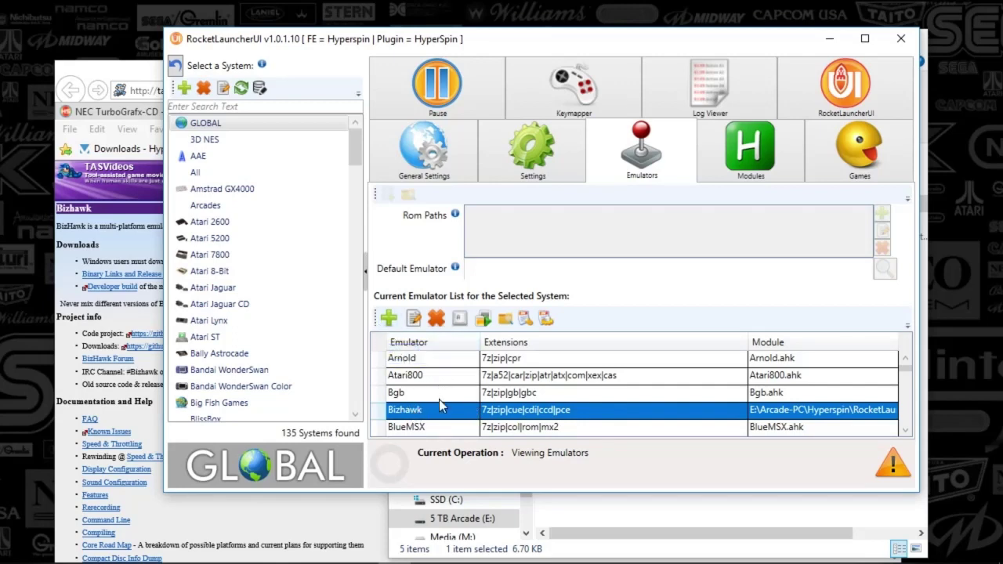
{"action": "double_click", "coordinate": [443, 412]}
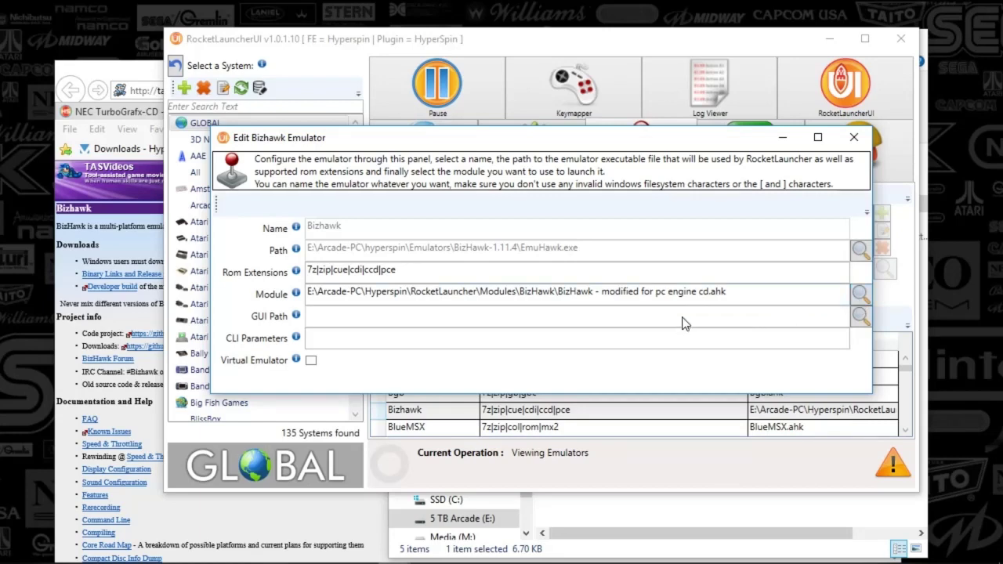
Return to the BizHawk module script in Notepad and highlight NEC PC Engine-CD in the MSystem list and NEC SuperGrafx in the mType list
{"action": "mouse_move", "coordinate": [854, 548]}
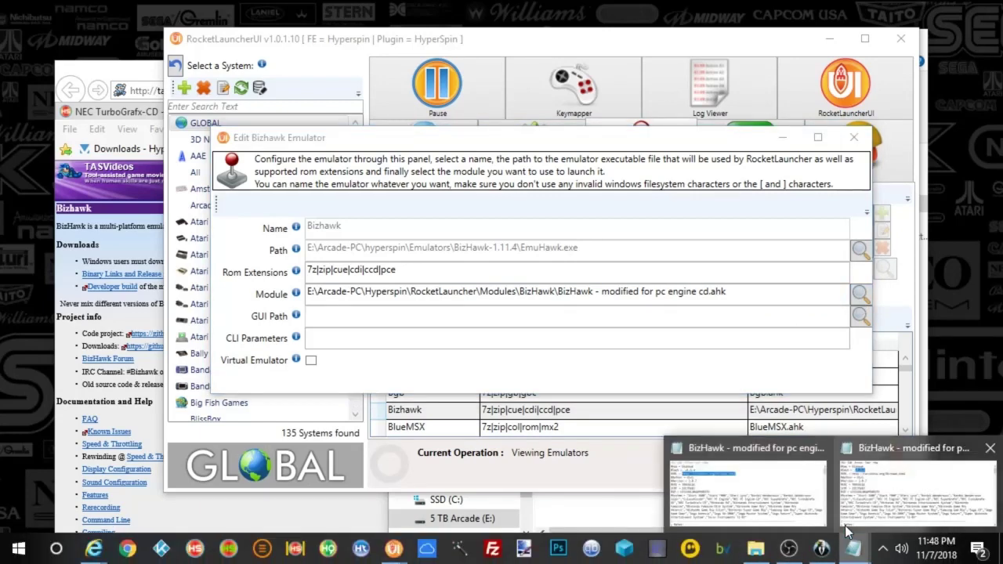
{"action": "left_click", "coordinate": [879, 523]}
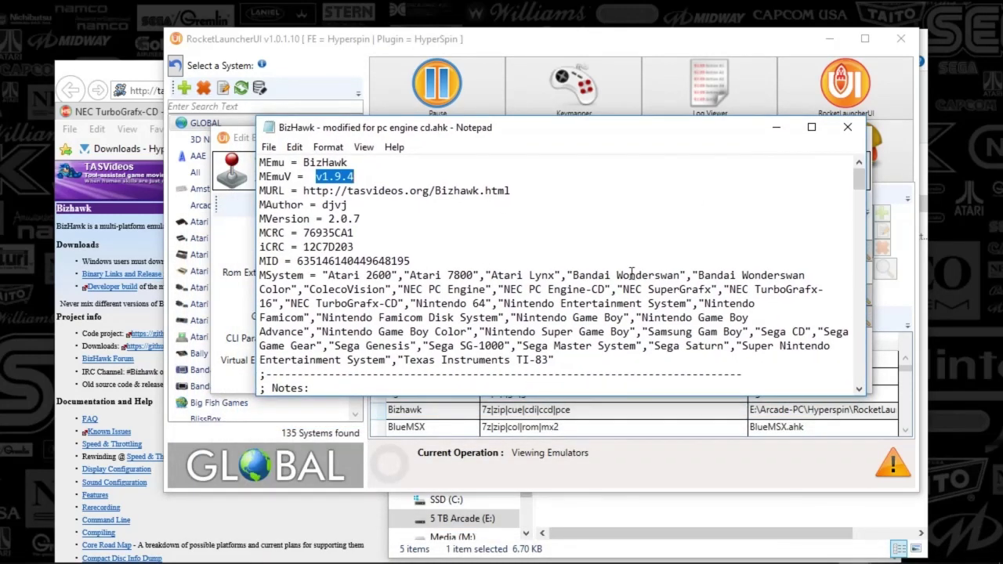
{"action": "left_click_drag", "start_coordinate": [486, 289], "coordinate": [626, 289]}
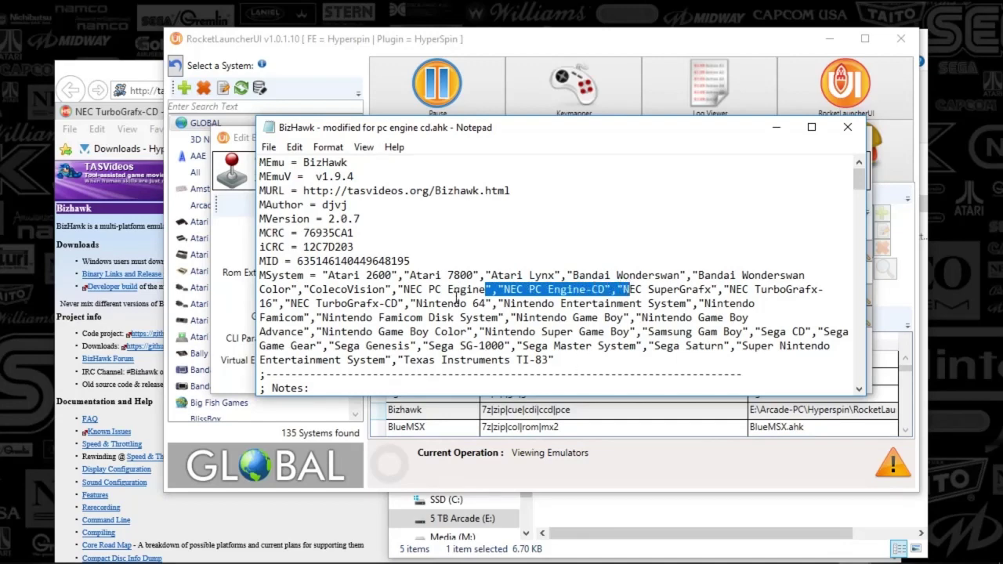
{"action": "left_click_drag", "start_coordinate": [856, 183], "coordinate": [865, 219]}
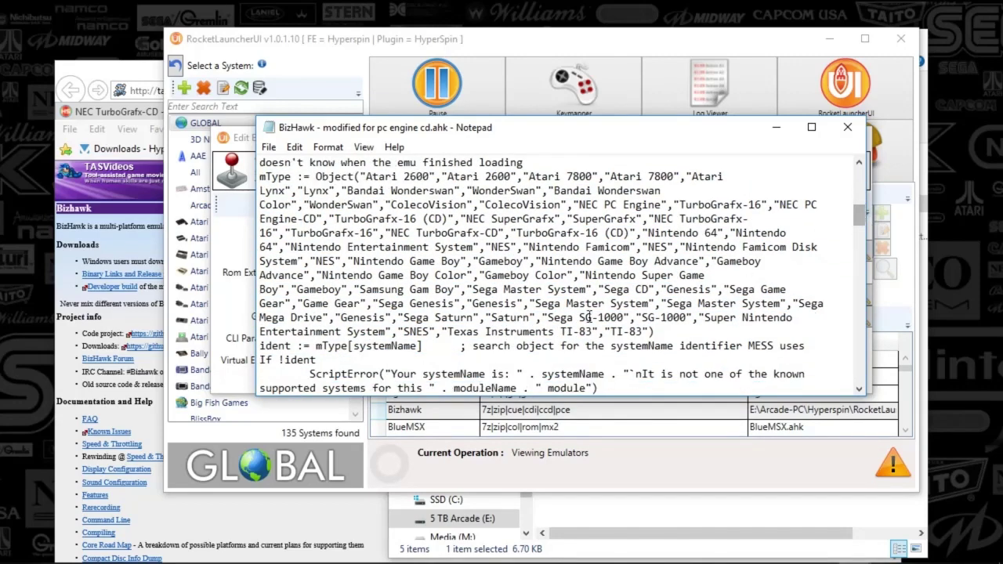
{"action": "left_click_drag", "start_coordinate": [455, 224], "coordinate": [566, 221]}
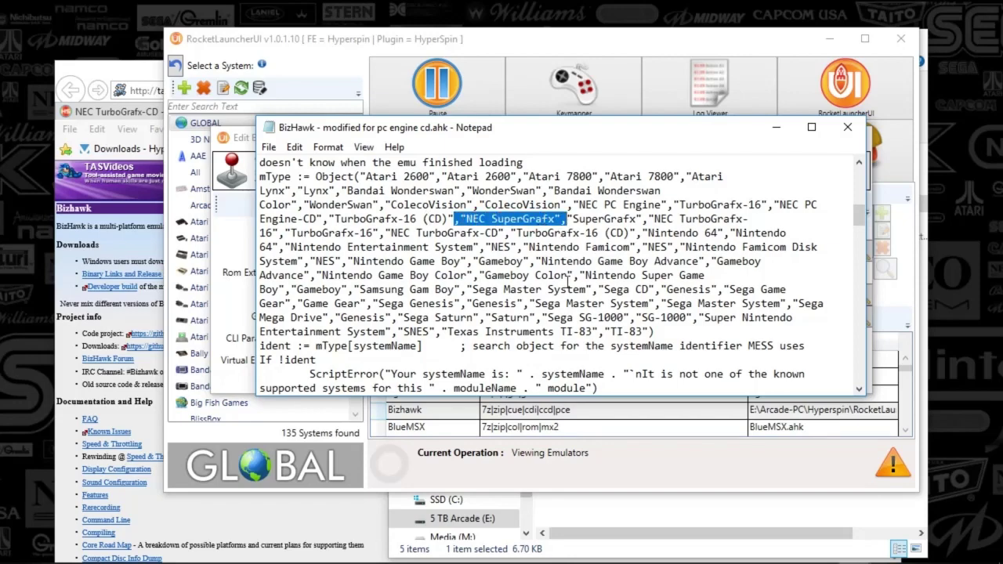
Review the rest of the module script down to its exit routines, and close the script and the Bizhawk emulator dialog
{"action": "scroll", "coordinate": [569, 301], "scroll_direction": "down", "scroll_amount": 10}
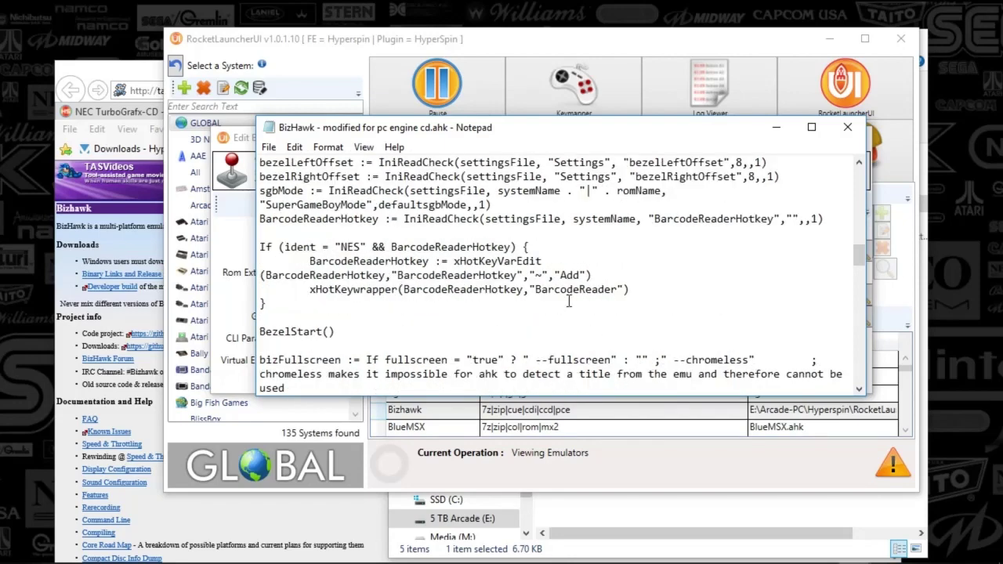
{"action": "scroll", "coordinate": [569, 301], "scroll_direction": "down", "scroll_amount": 10}
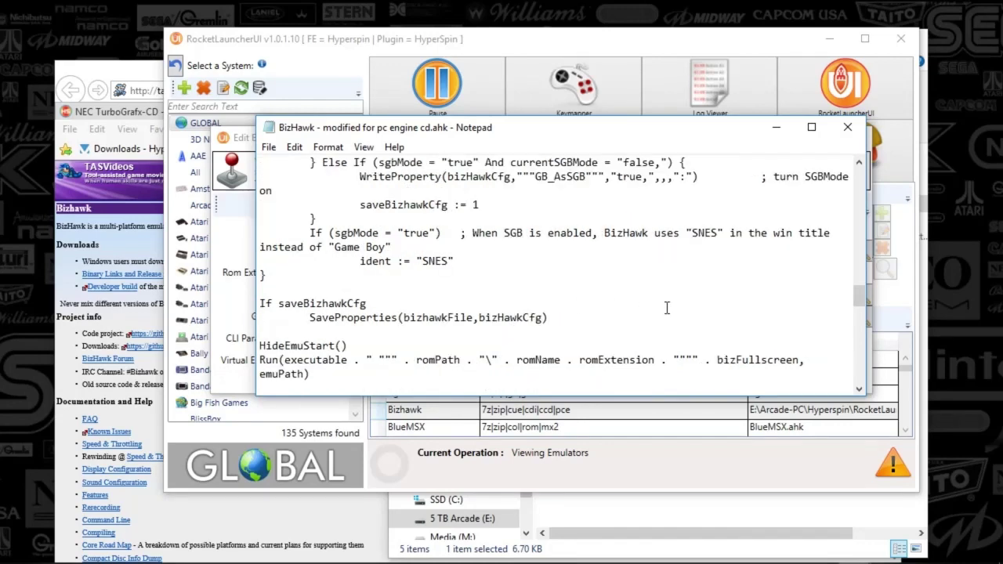
{"action": "scroll", "coordinate": [748, 279], "scroll_direction": "down", "scroll_amount": 10}
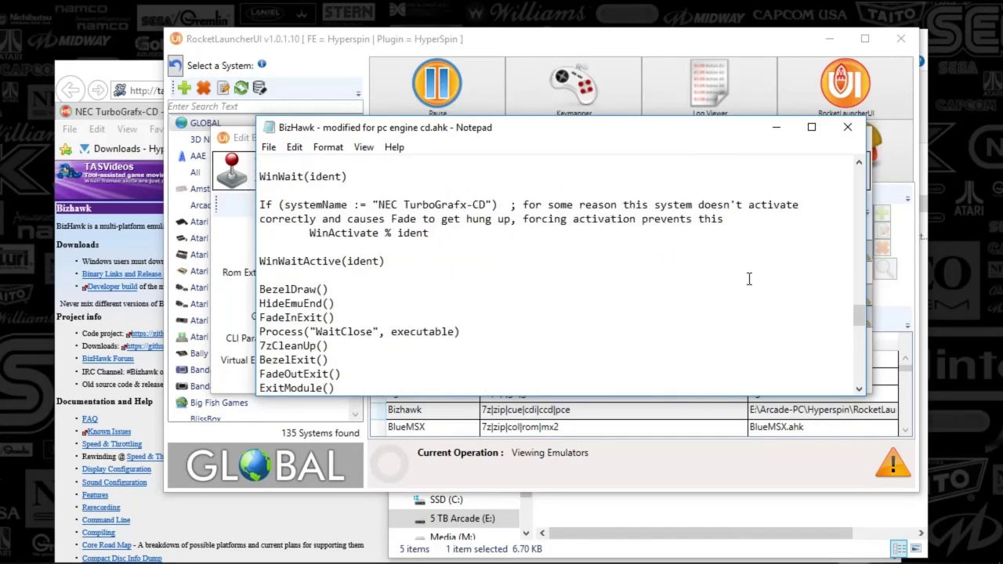
{"action": "left_click", "coordinate": [847, 126]}
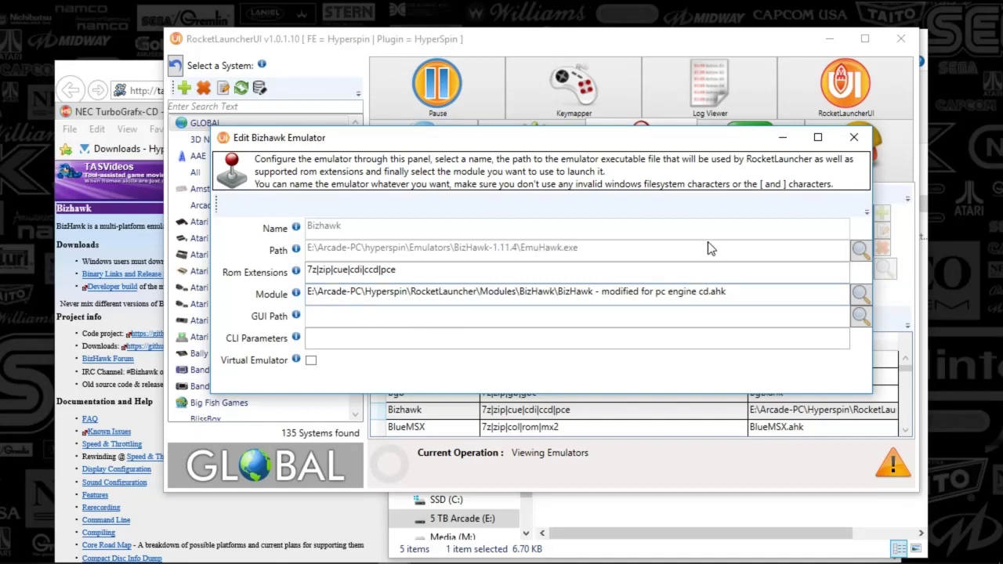
{"action": "left_click", "coordinate": [854, 138]}
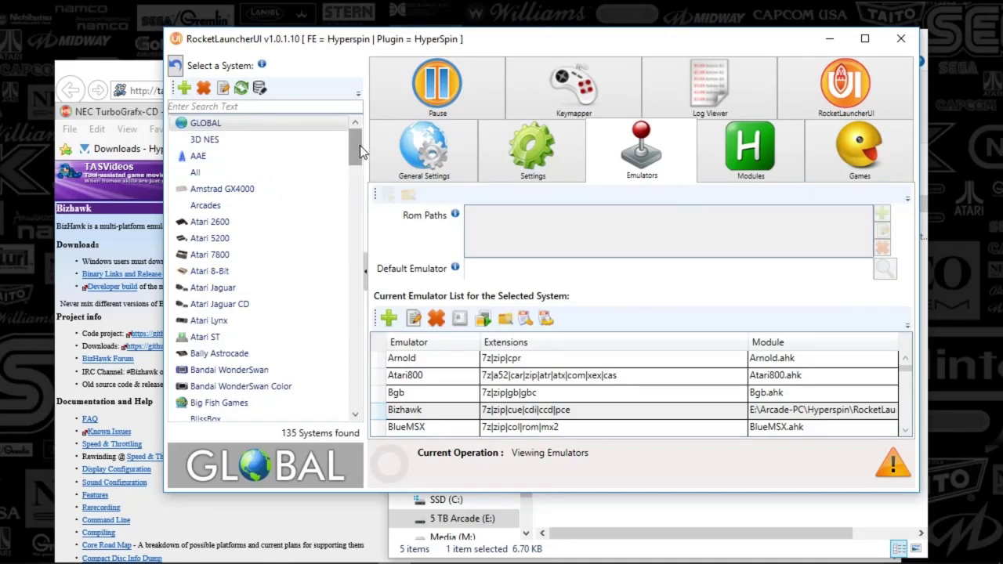
Select the NEC TurboGrafx-CD system and review its main settings, including Virtual Drive, 7z and Skip Checks
{"action": "left_click_drag", "start_coordinate": [359, 145], "coordinate": [363, 245]}
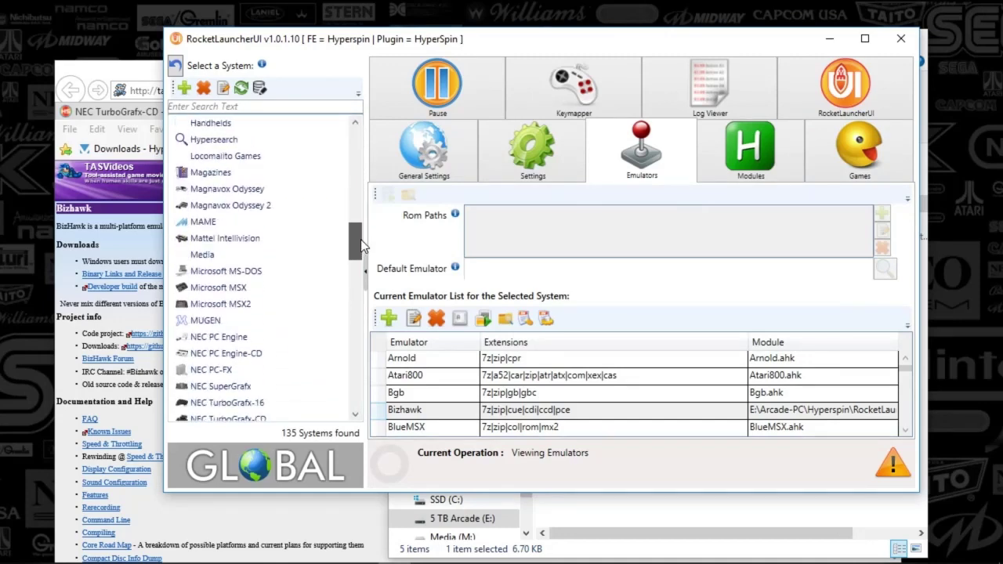
{"action": "left_click_drag", "start_coordinate": [361, 240], "coordinate": [362, 245]}
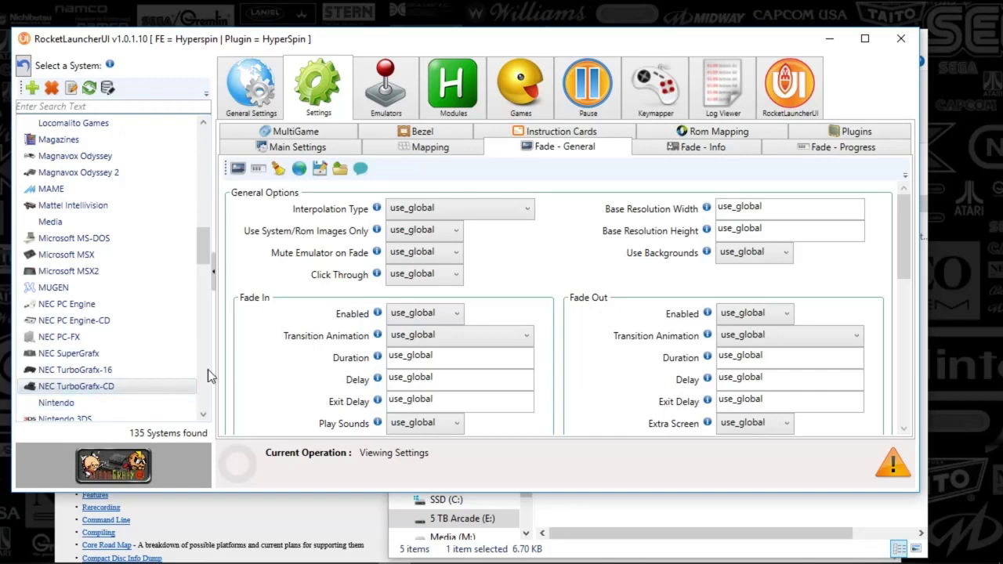
{"action": "left_click", "coordinate": [312, 150]}
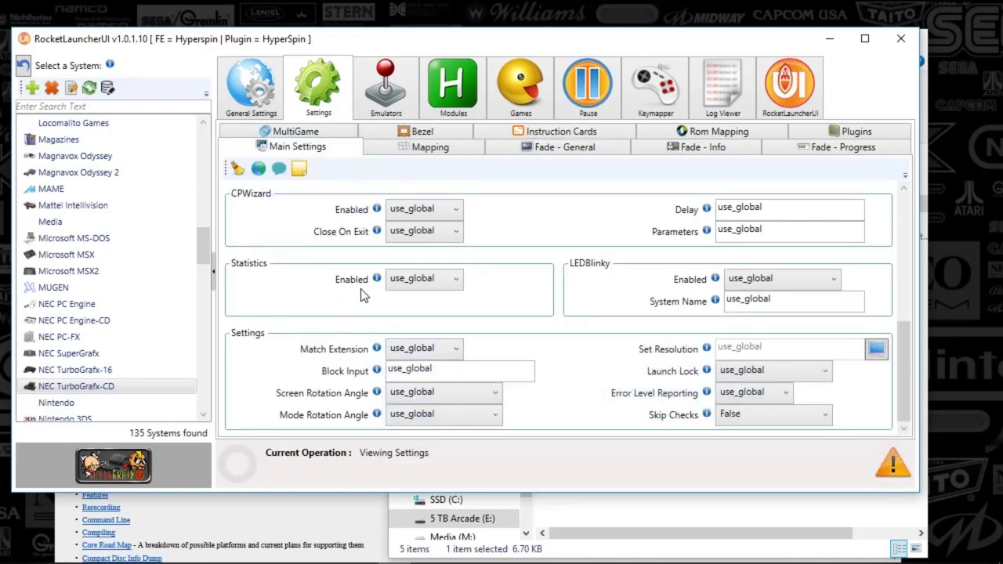
{"action": "scroll", "coordinate": [365, 292], "scroll_direction": "up", "scroll_amount": 5}
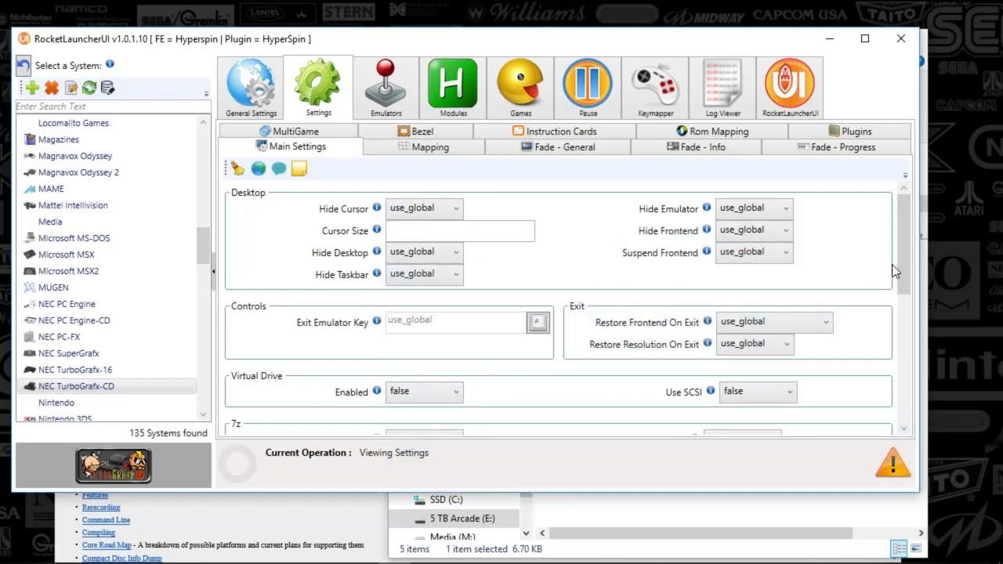
{"action": "left_click_drag", "start_coordinate": [900, 264], "coordinate": [909, 342]}
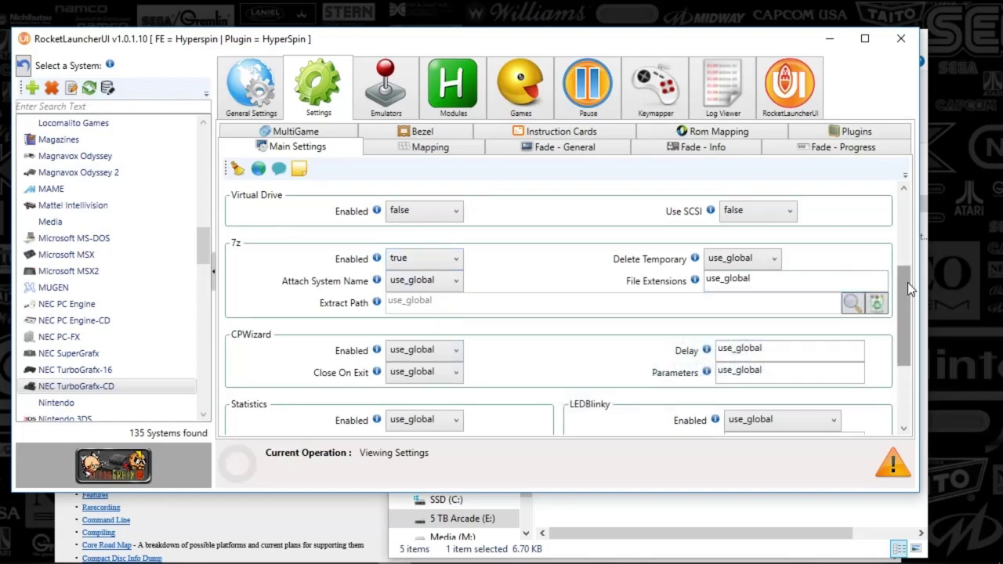
{"action": "left_click_drag", "start_coordinate": [910, 298], "coordinate": [911, 362]}
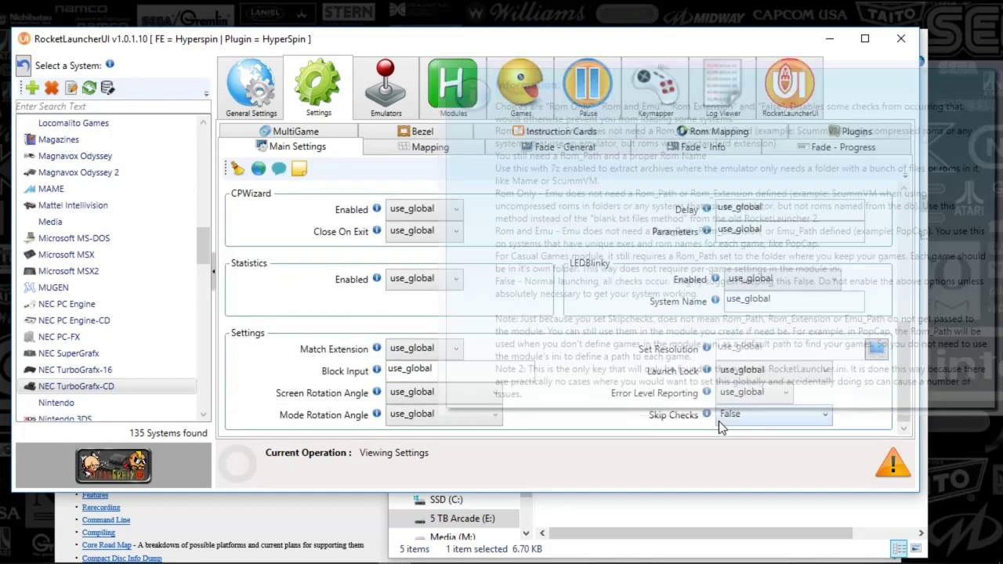
Review the Bezel and general Fade settings for NEC TurboGrafx-CD
{"action": "left_click", "coordinate": [428, 134]}
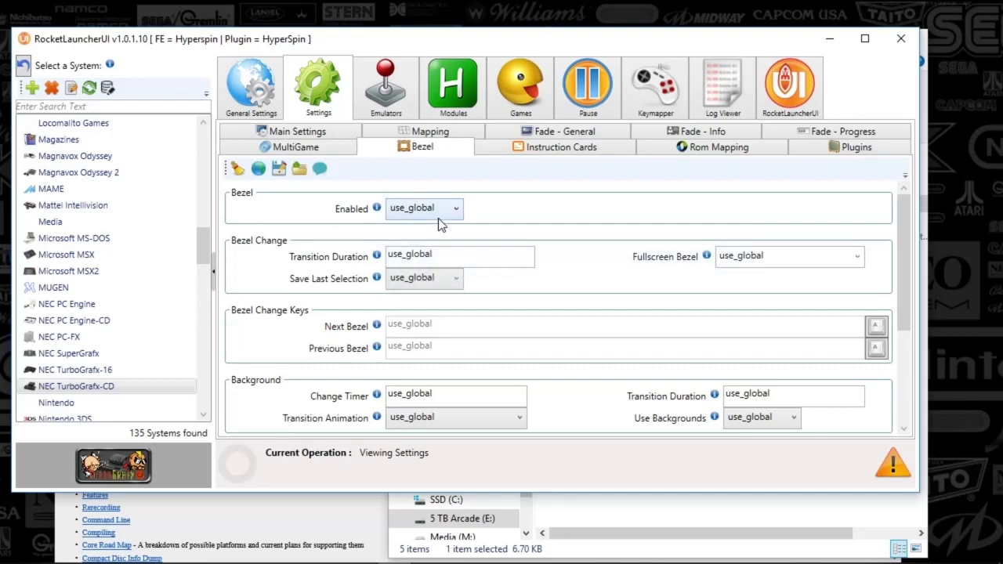
{"action": "left_click", "coordinate": [547, 132]}
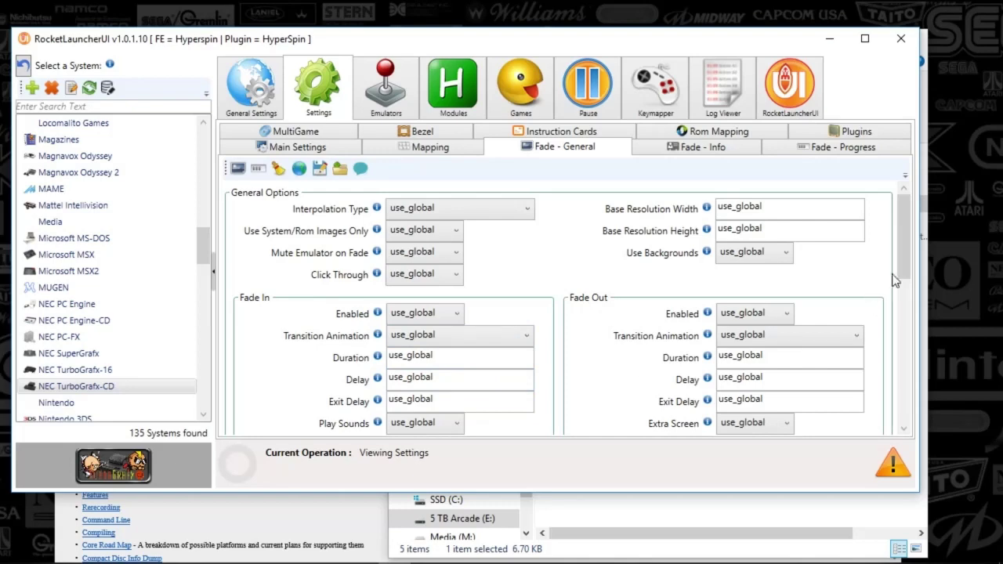
{"action": "left_click_drag", "start_coordinate": [901, 276], "coordinate": [893, 193]}
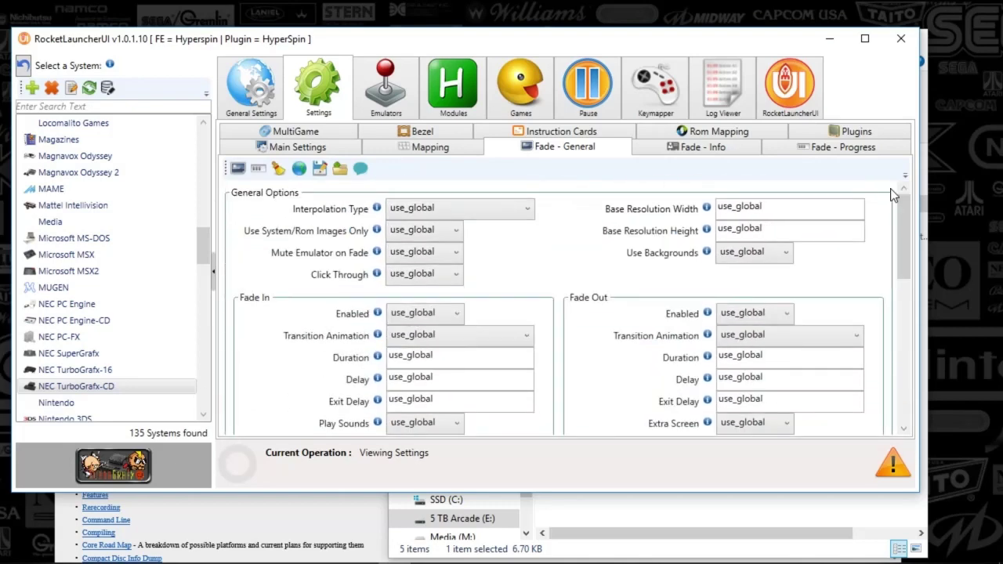
Review the ROM path and default emulator of NEC TurboGrafx-CD, including the list of selectable emulators, without changing the emulator
{"action": "left_click", "coordinate": [364, 82]}
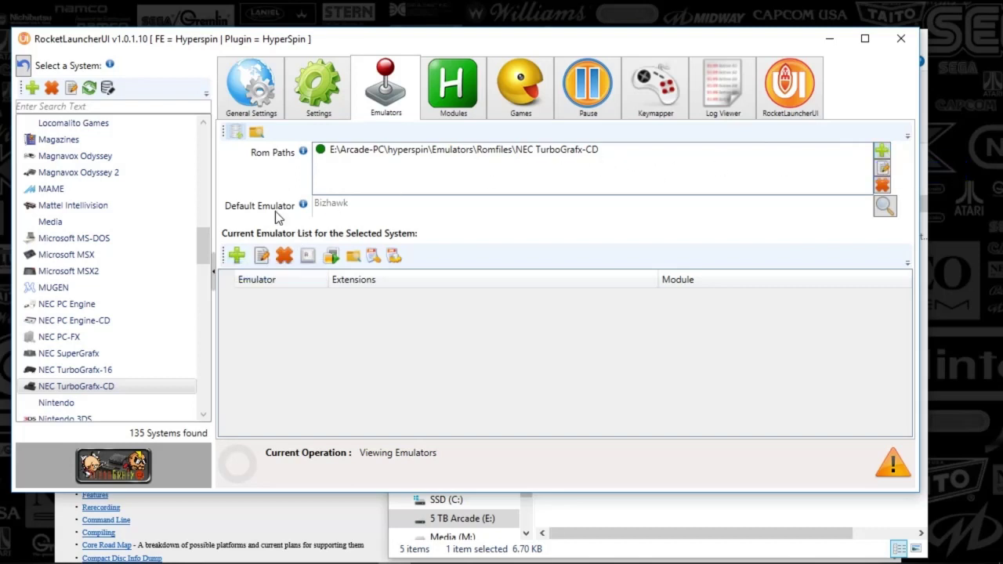
{"action": "left_click", "coordinate": [884, 207]}
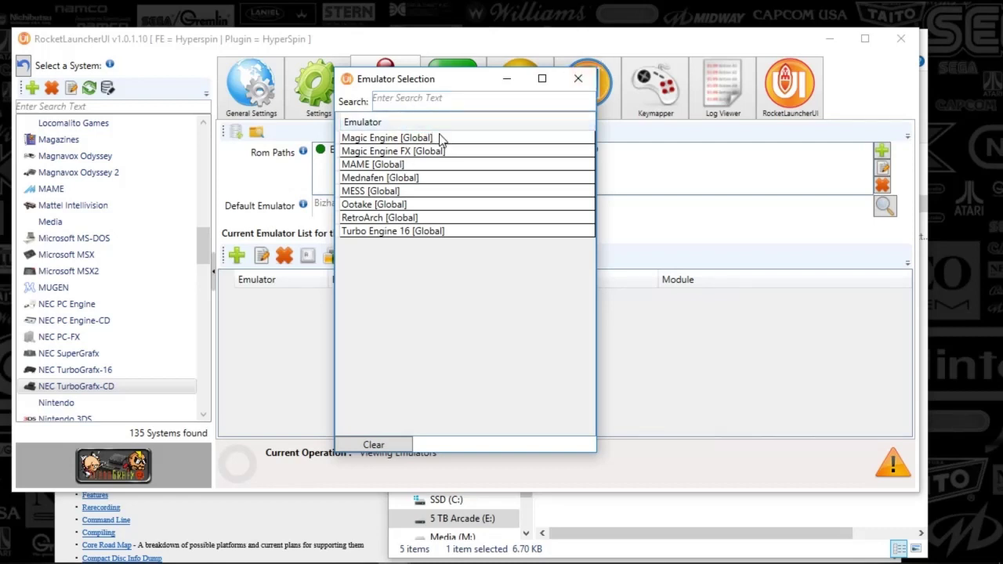
{"action": "left_click", "coordinate": [578, 78]}
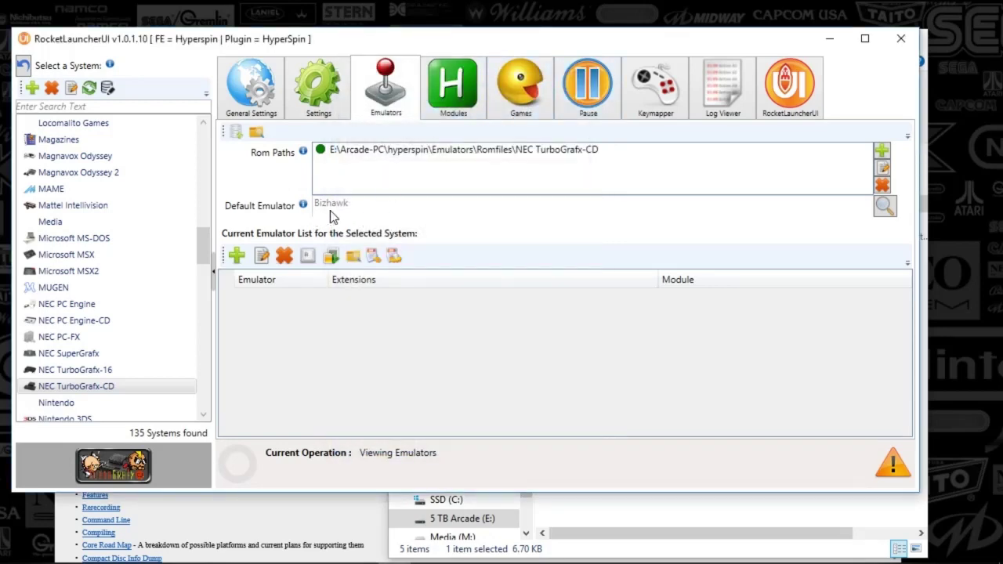
Review the installed modules for NEC TurboGrafx-CD and select the BizHawk - modified for pc engine cd.ahk module
{"action": "left_click", "coordinate": [444, 95]}
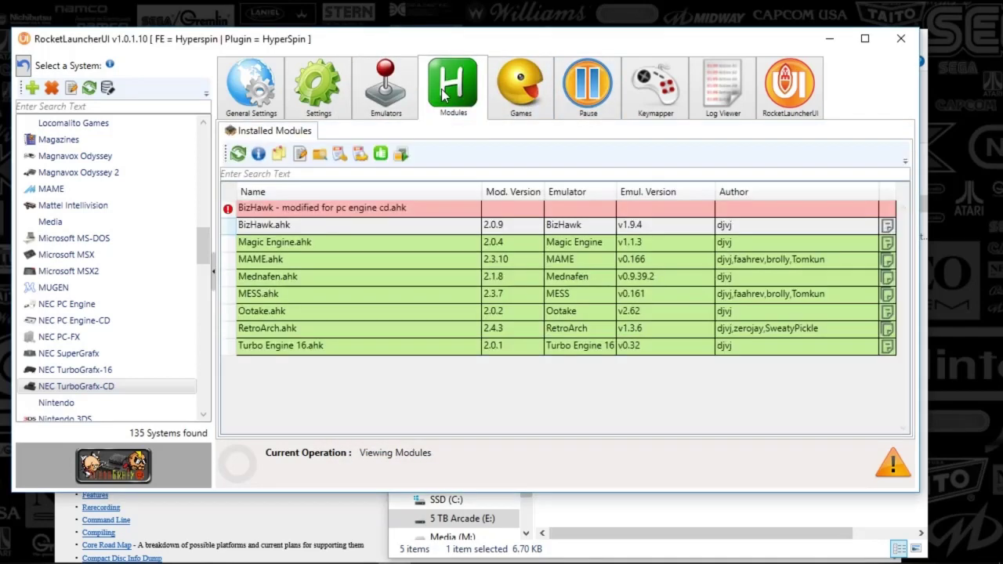
{"action": "left_click", "coordinate": [323, 241]}
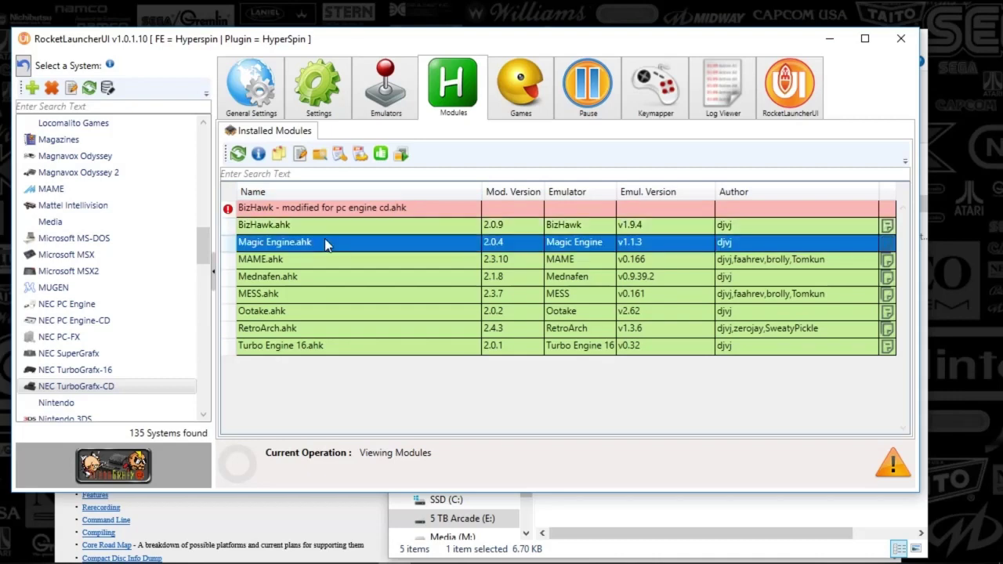
{"action": "left_click", "coordinate": [299, 210]}
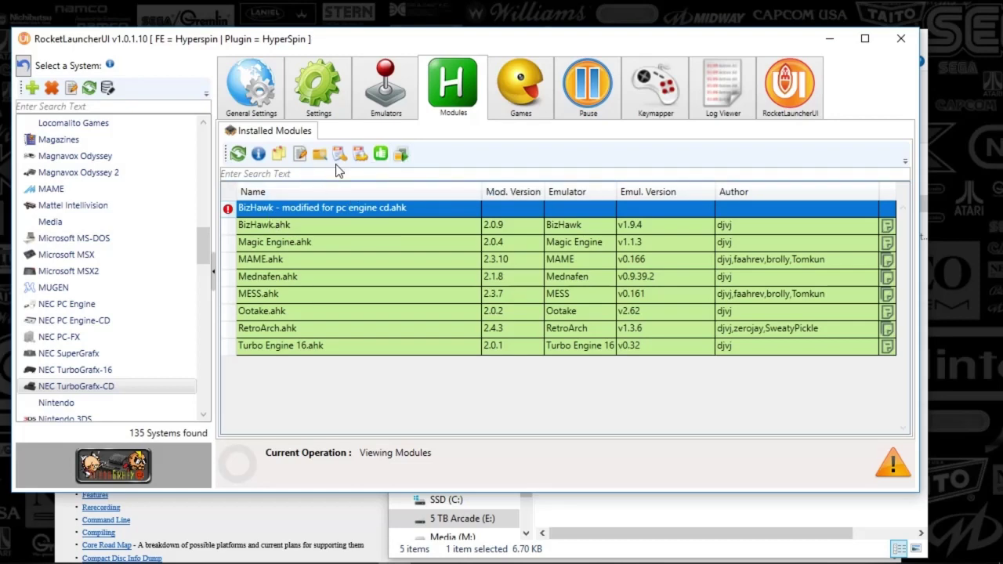
{"action": "left_click", "coordinate": [401, 151]}
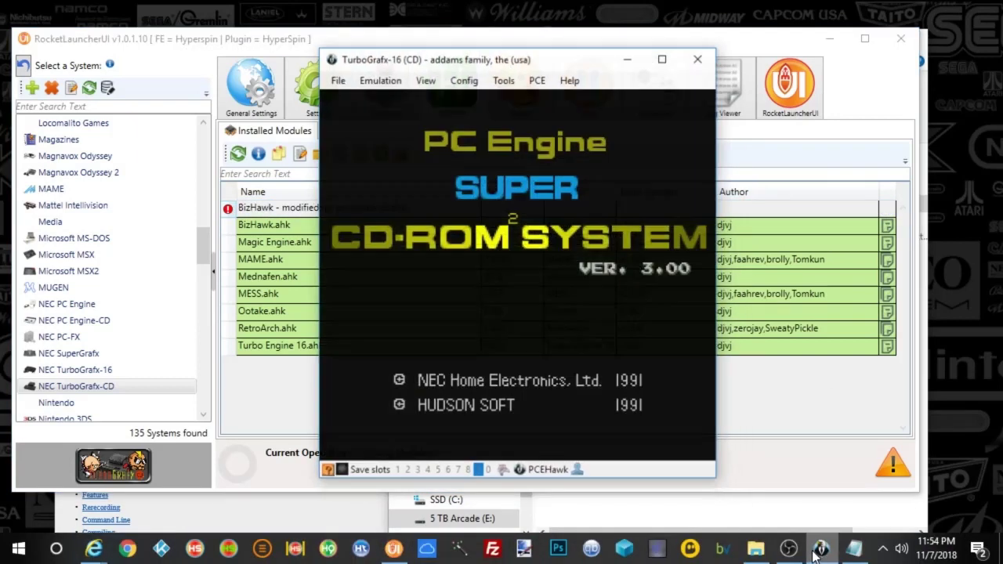
Switch to the BizHawk emulator and review the PC Engine controller mappings for Player 1, Player 2 and autofire
{"action": "left_click_drag", "start_coordinate": [468, 59], "coordinate": [463, 59]}
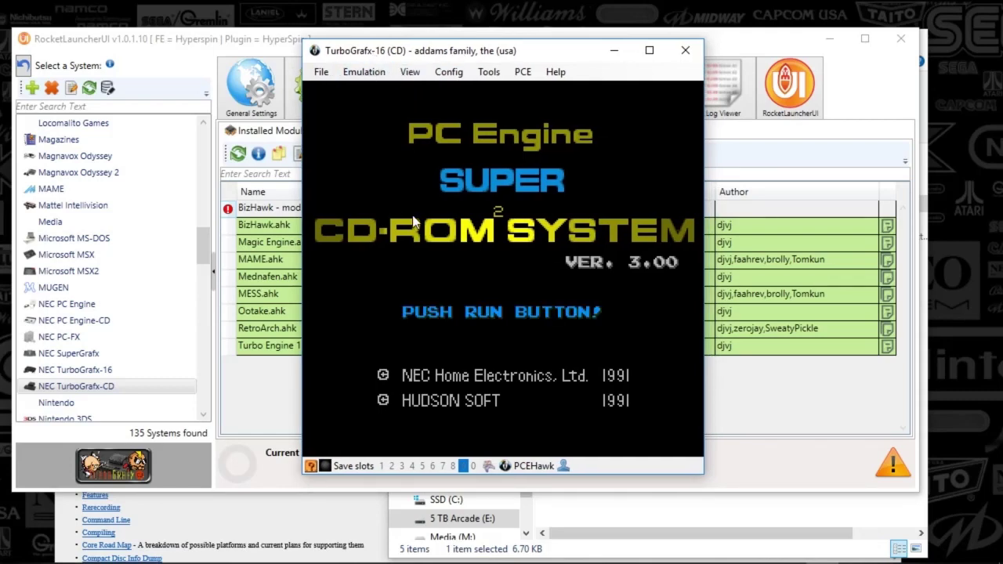
{"action": "left_click", "coordinate": [458, 74]}
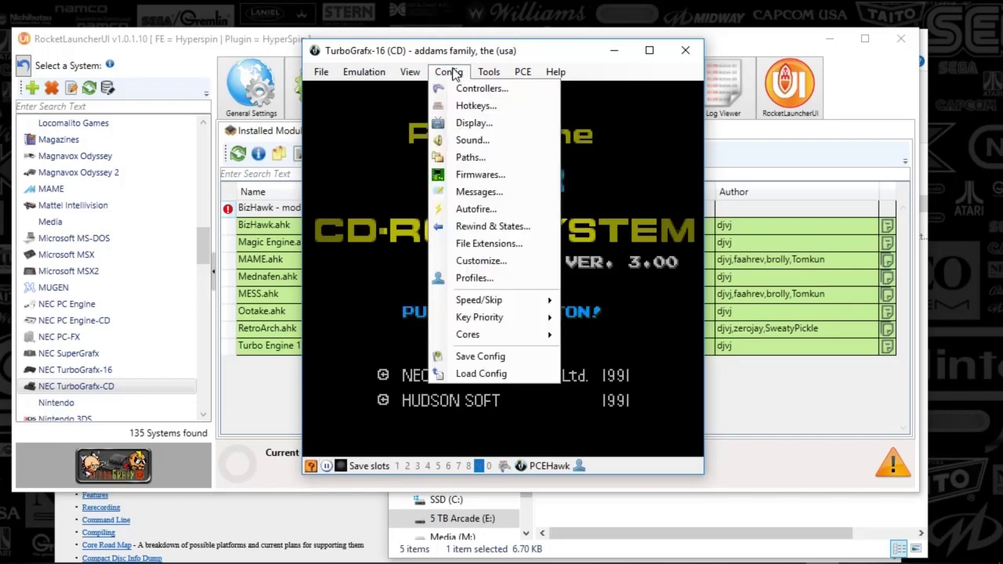
{"action": "mouse_move", "coordinate": [405, 74]}
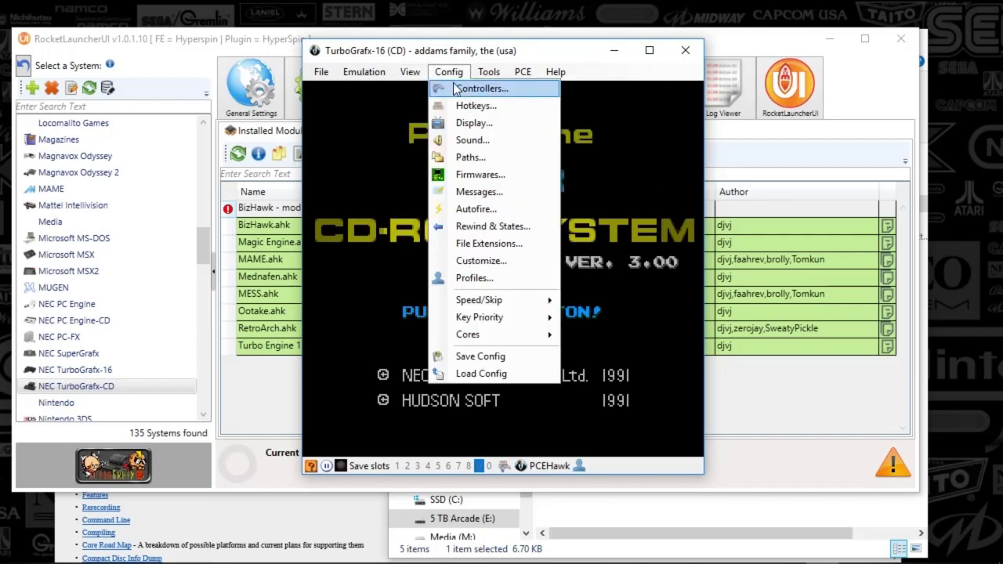
{"action": "left_click", "coordinate": [457, 89]}
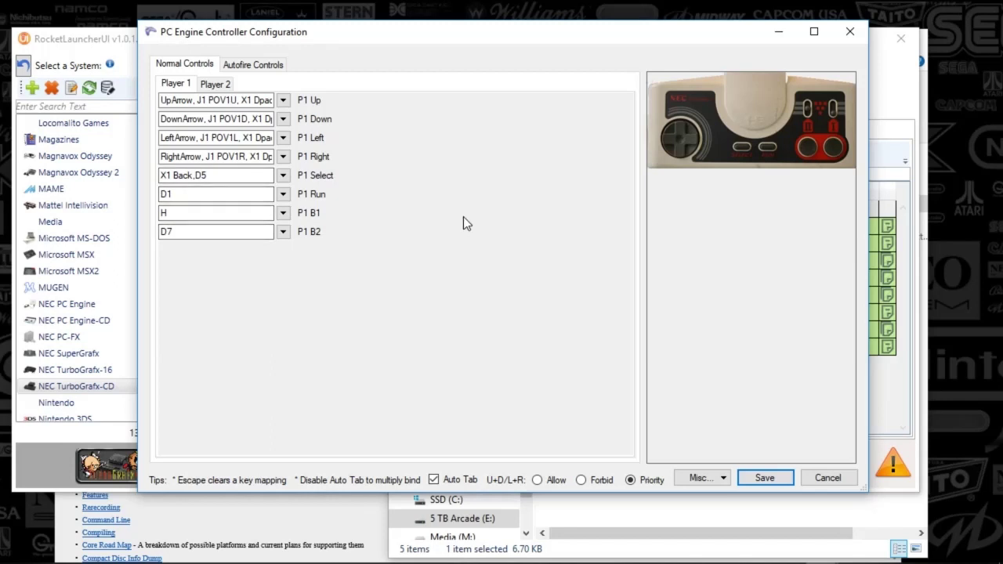
{"action": "left_click", "coordinate": [216, 84]}
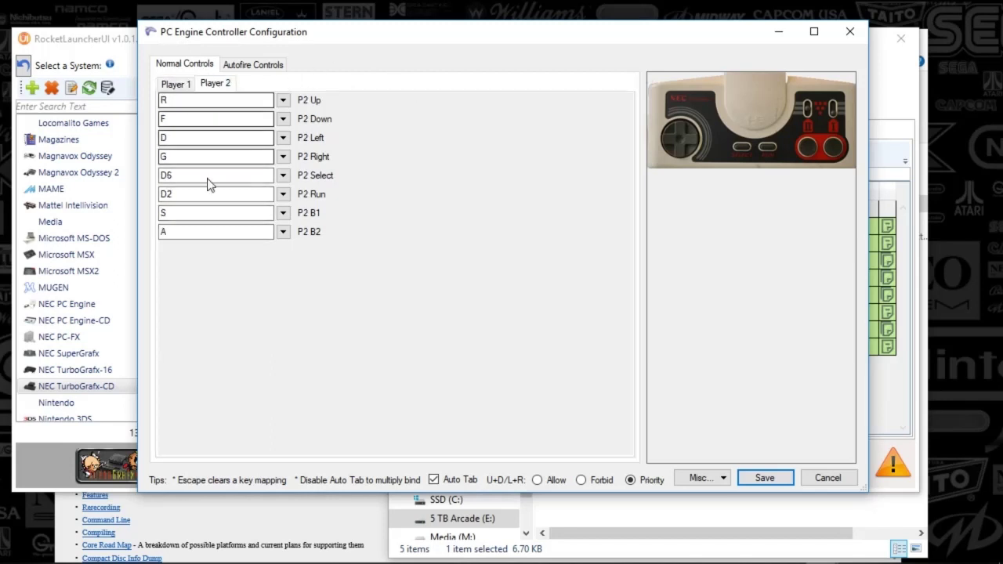
{"action": "left_click", "coordinate": [252, 65]}
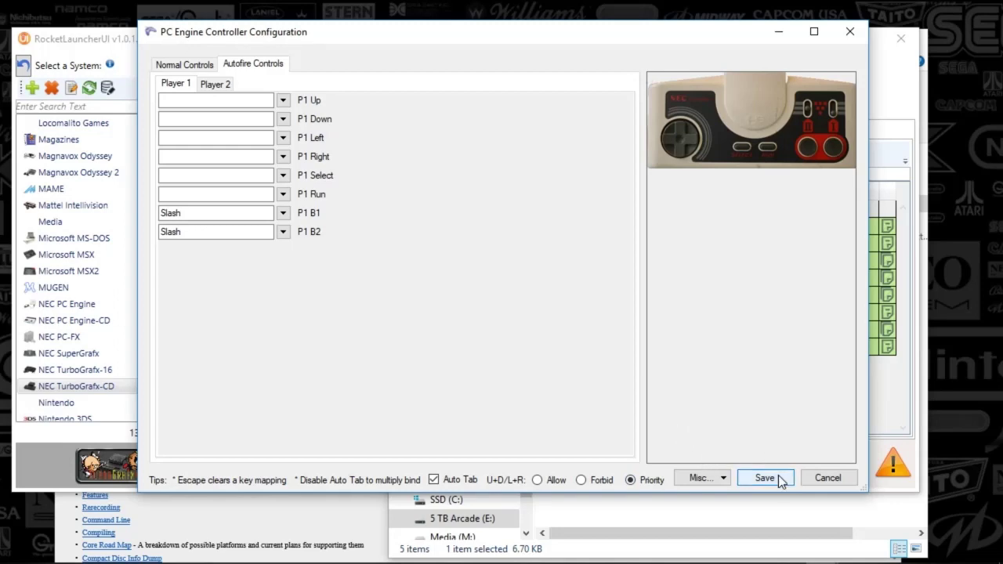
{"action": "left_click", "coordinate": [850, 31]}
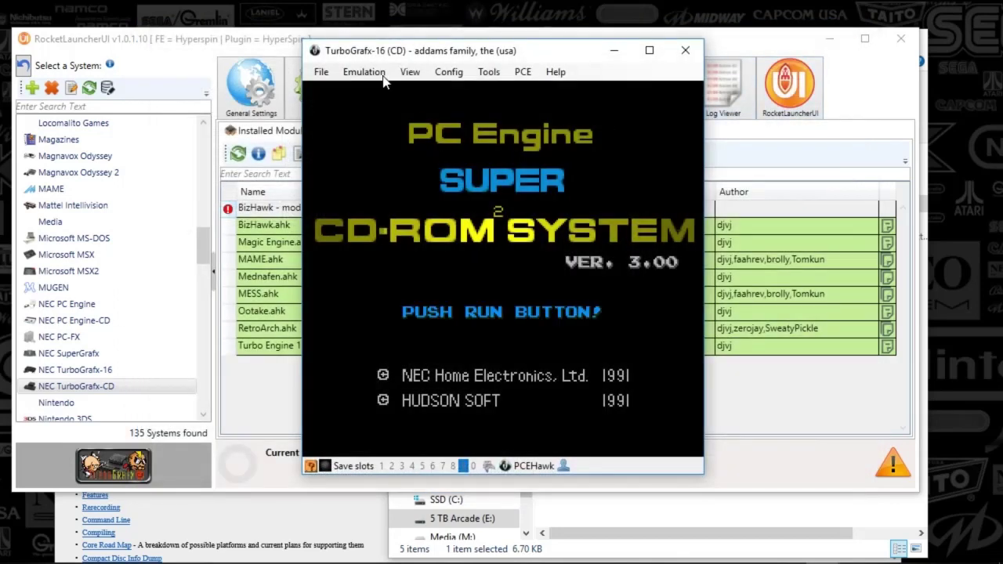
Review the emulator's hotkey assignments across all categories, from General and Save States through to Analog
{"action": "left_click", "coordinate": [449, 72]}
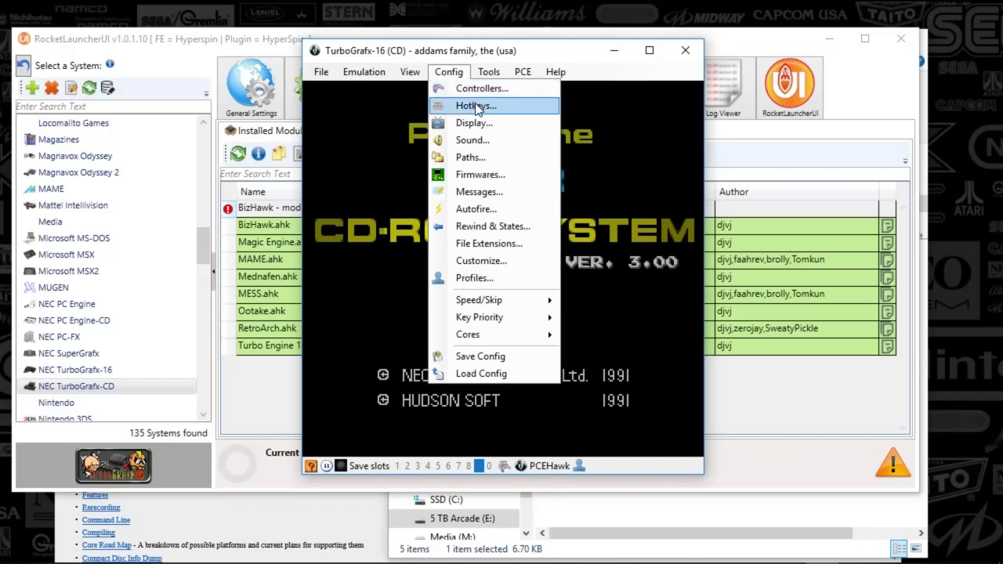
{"action": "left_click", "coordinate": [477, 107]}
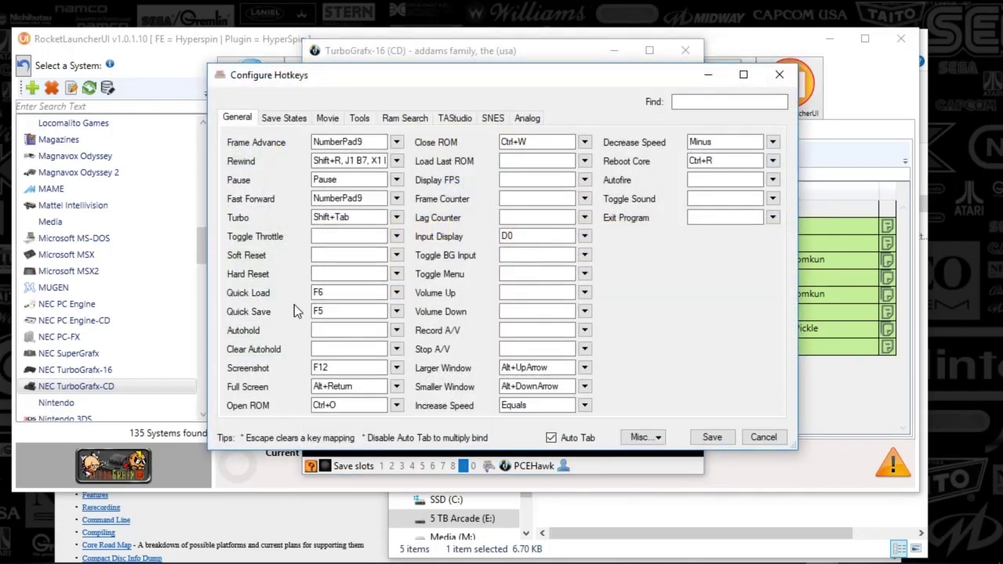
{"action": "left_click", "coordinate": [296, 124]}
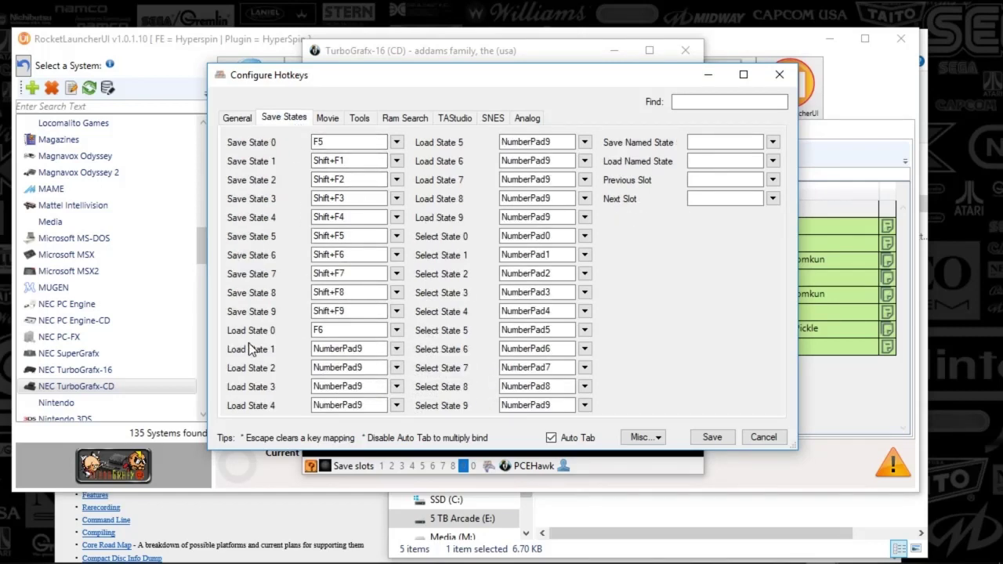
{"action": "left_click", "coordinate": [329, 119]}
{"action": "left_click", "coordinate": [361, 122]}
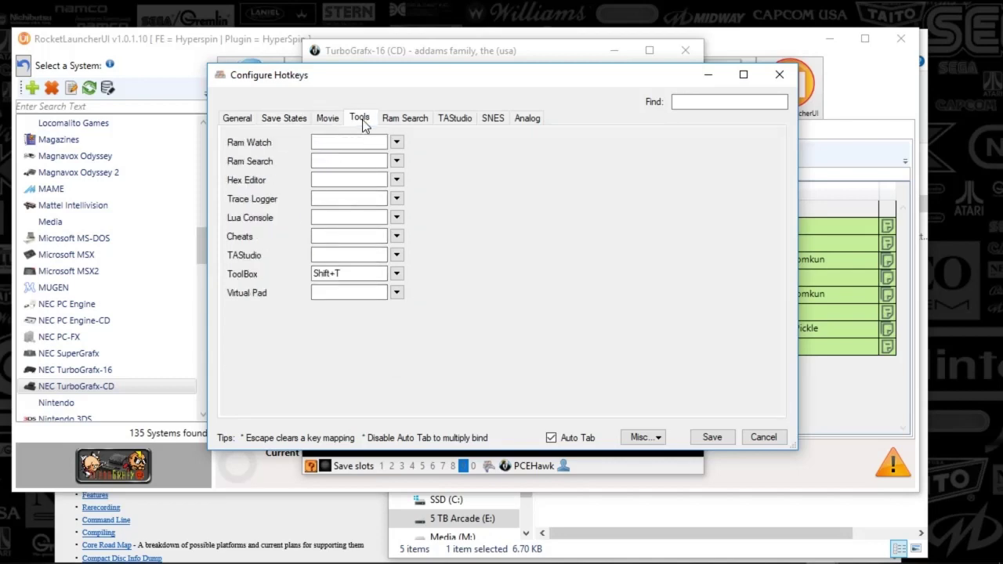
{"action": "left_click", "coordinate": [404, 124]}
{"action": "left_click", "coordinate": [459, 123]}
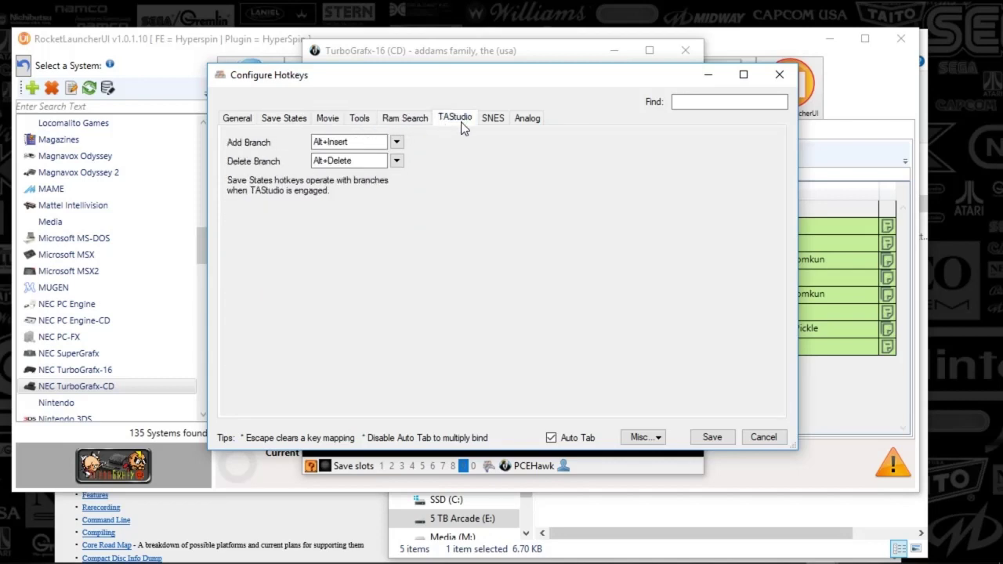
{"action": "left_click", "coordinate": [485, 123]}
{"action": "left_click", "coordinate": [525, 123]}
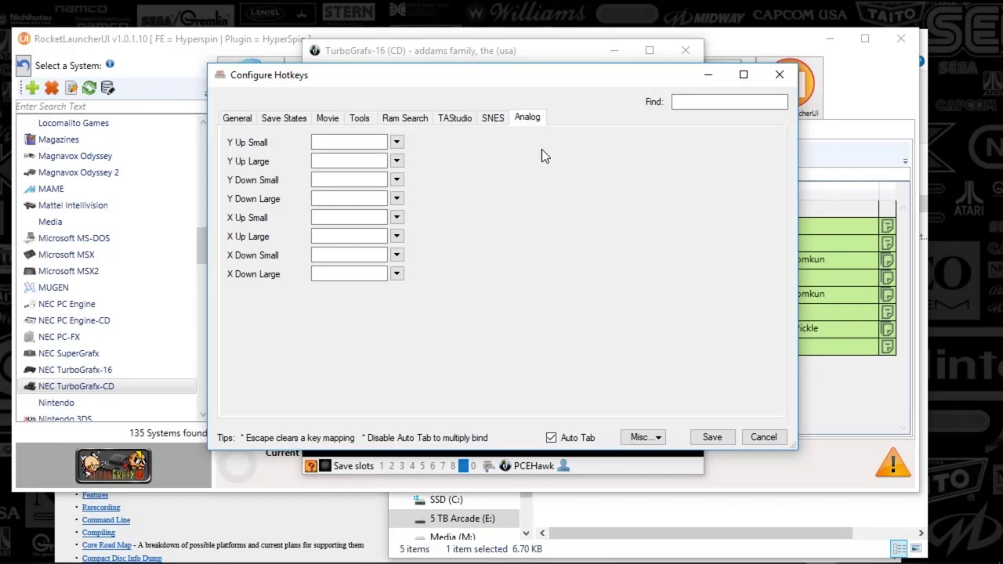
{"action": "left_click", "coordinate": [778, 75]}
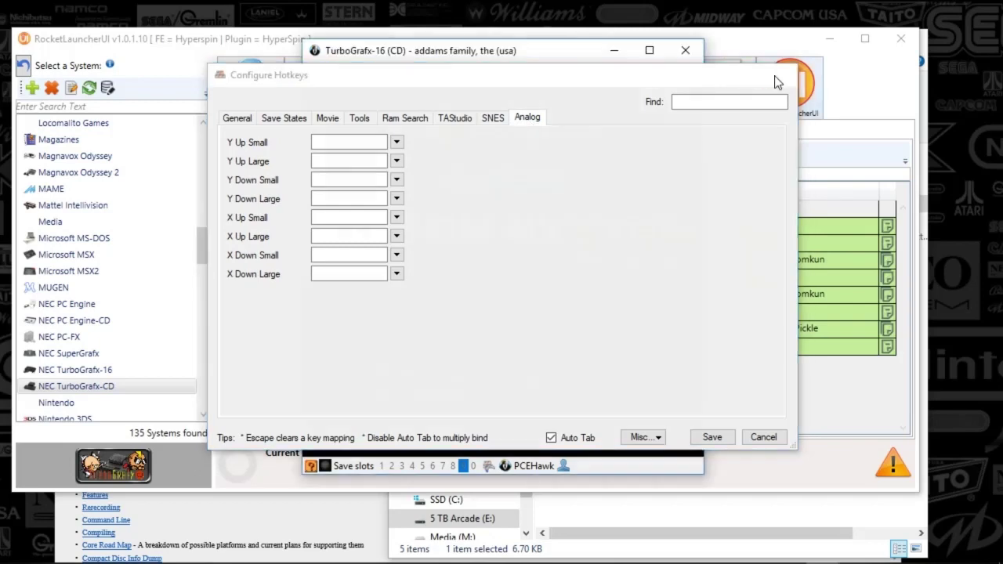
Review the display configuration, covering scaling and filtering, display method, miscellaneous and window options, and leave it without saving
{"action": "left_click", "coordinate": [448, 72]}
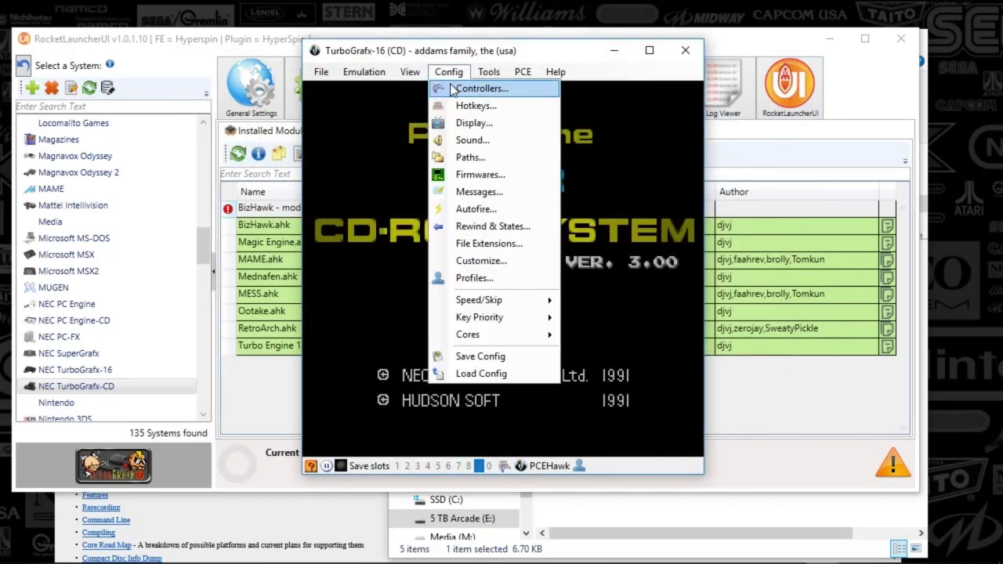
{"action": "left_click", "coordinate": [473, 123]}
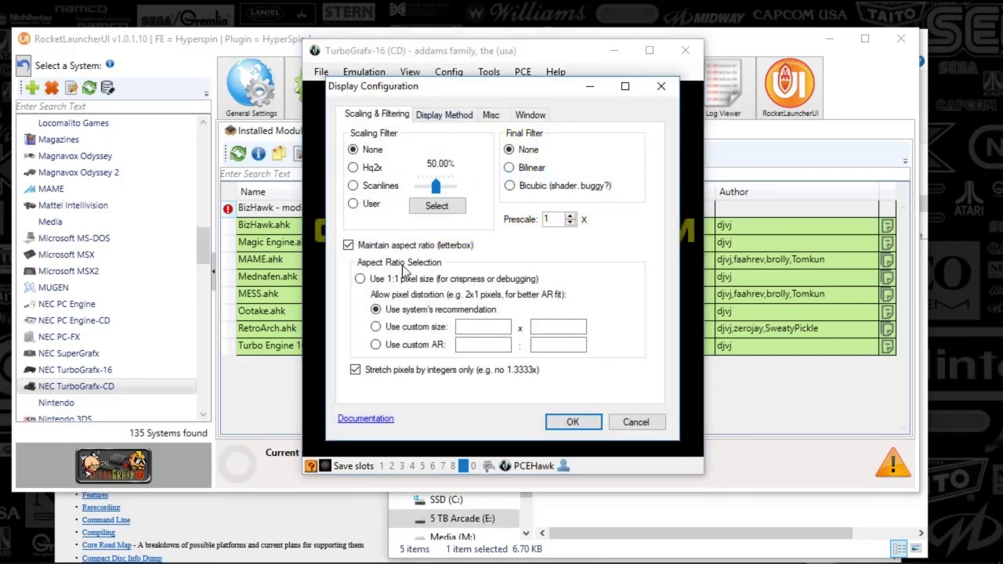
{"action": "left_click", "coordinate": [454, 117]}
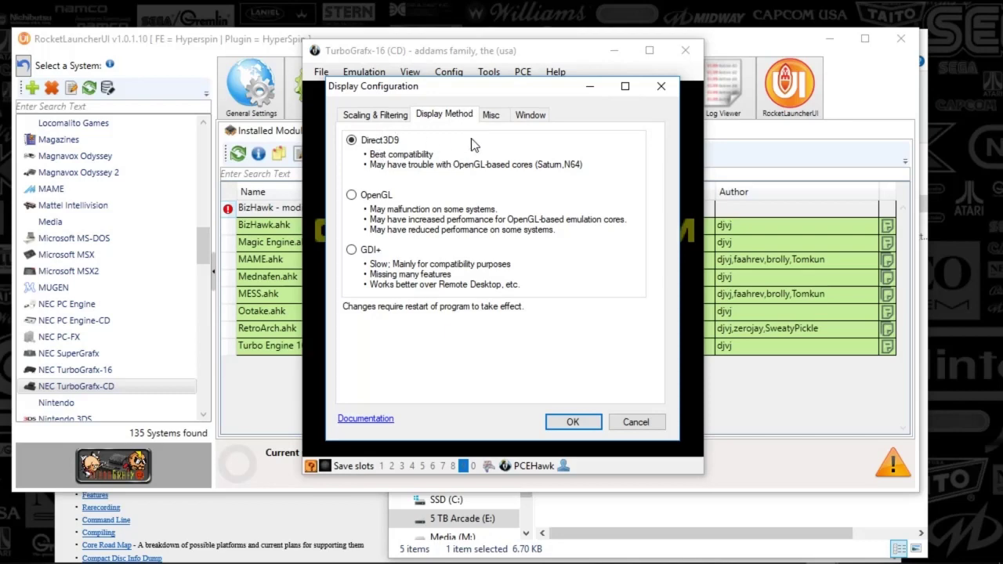
{"action": "left_click", "coordinate": [492, 115]}
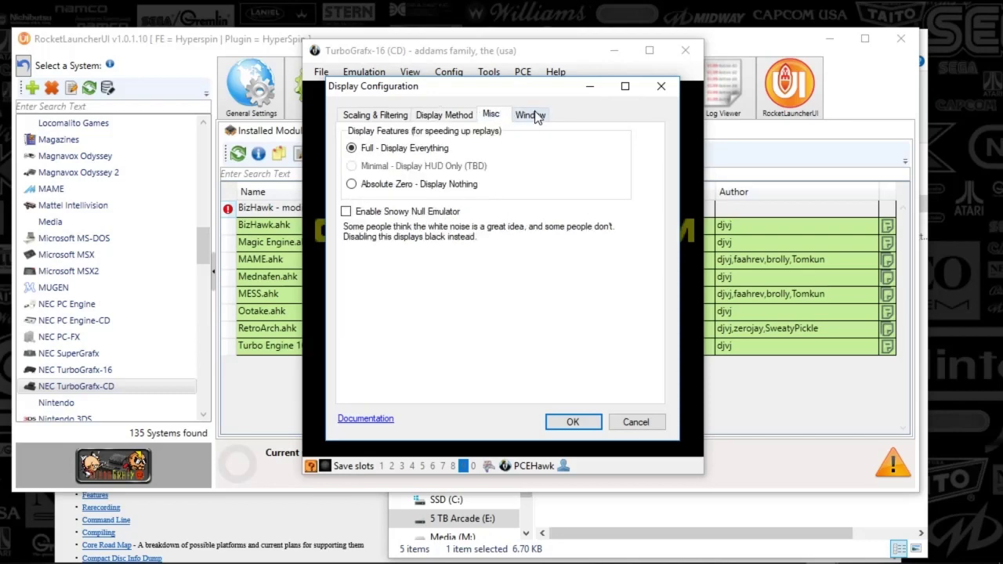
{"action": "left_click", "coordinate": [536, 116]}
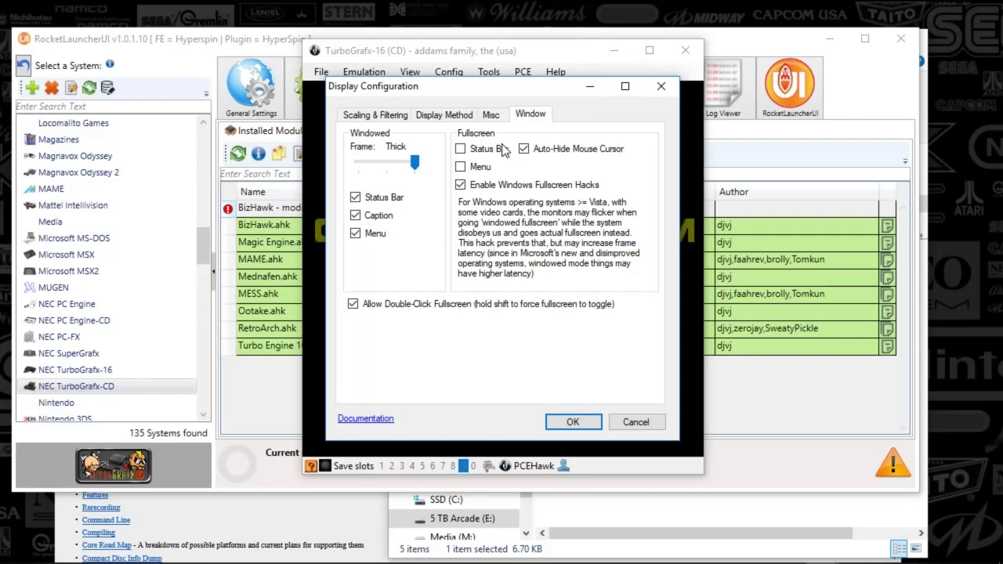
{"action": "left_click", "coordinate": [641, 423]}
Review the emulator's path configuration for the Global and PC Engine folders
{"action": "left_click", "coordinate": [449, 71]}
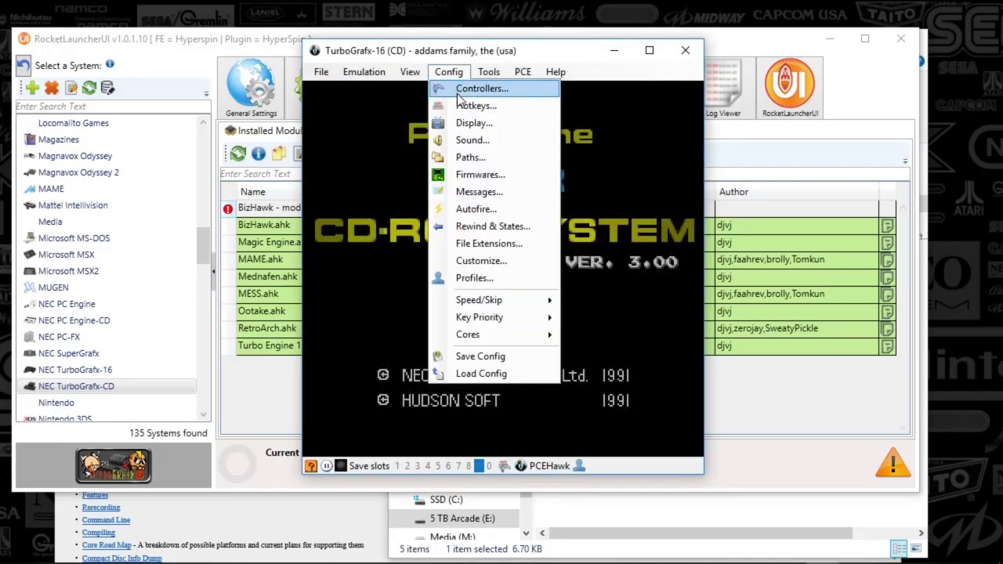
{"action": "left_click", "coordinate": [475, 157]}
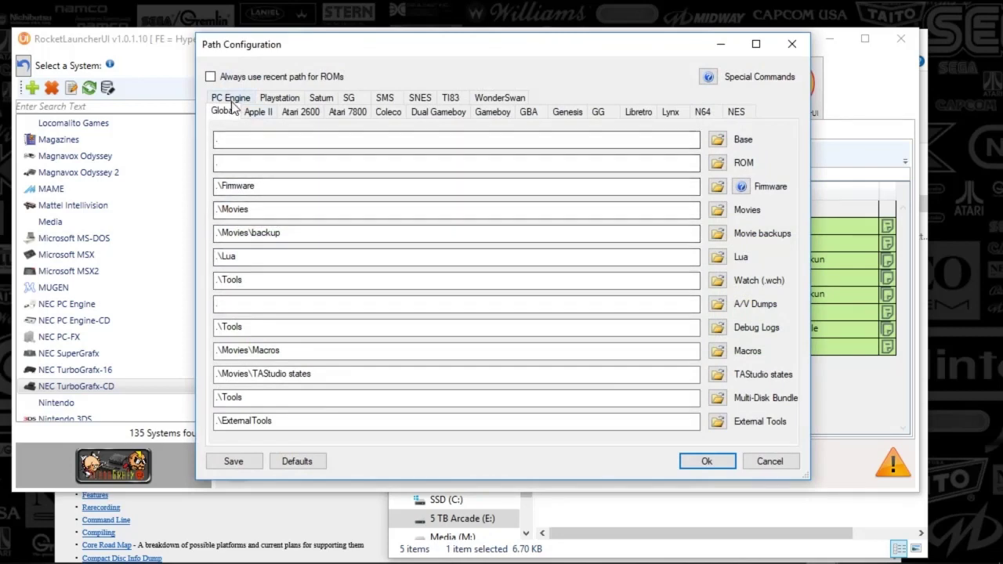
{"action": "left_click", "coordinate": [231, 100]}
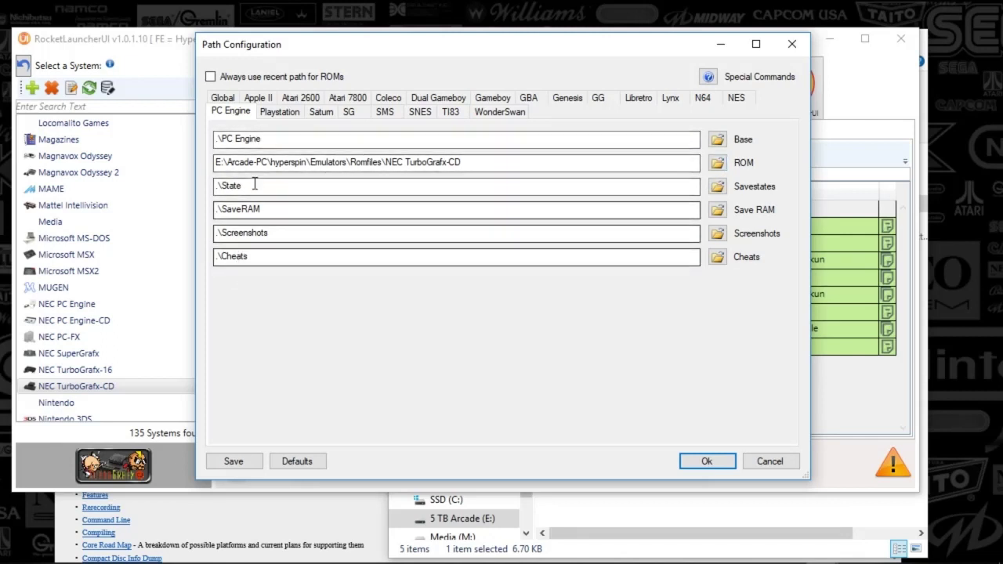
{"action": "left_click", "coordinate": [791, 44]}
Check the firmware list for the PCE-CD BIOS, widening the Location column to read the full file name
{"action": "left_click", "coordinate": [448, 71]}
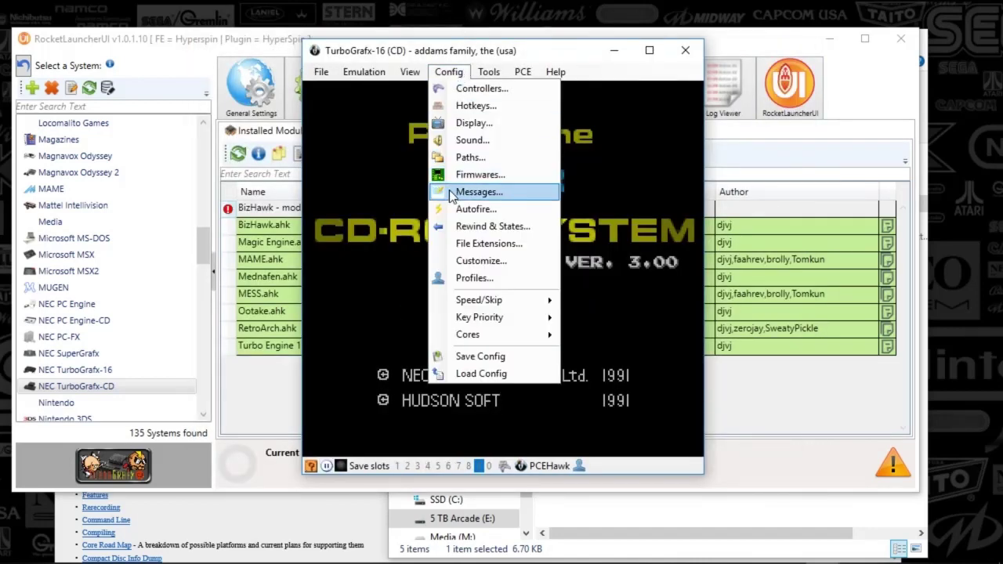
{"action": "left_click", "coordinate": [454, 175]}
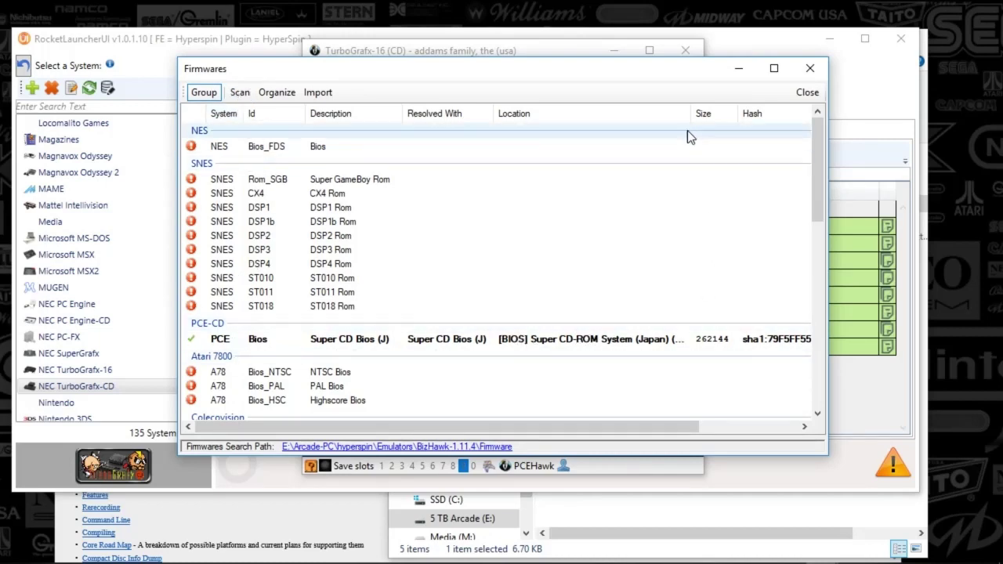
{"action": "left_click_drag", "start_coordinate": [689, 113], "coordinate": [741, 116]}
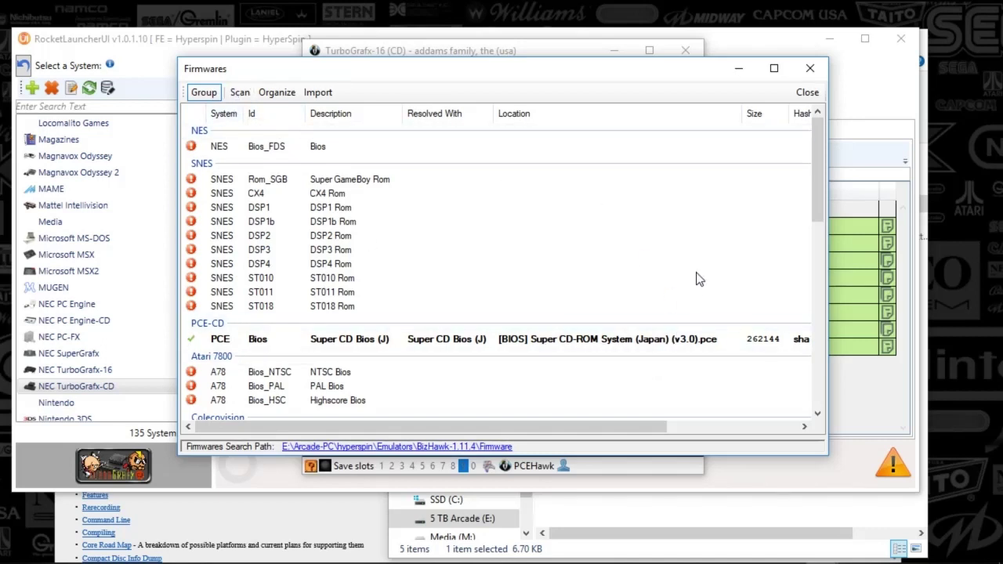
{"action": "left_click", "coordinate": [810, 70]}
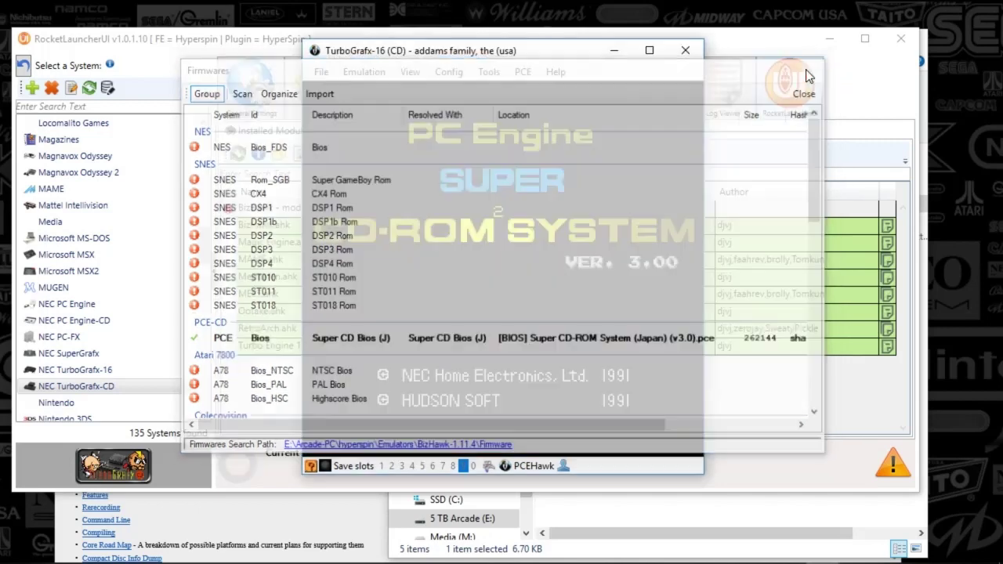
Review the emulator's profile configuration and read its option descriptions, leaving it without saving
{"action": "left_click", "coordinate": [449, 71]}
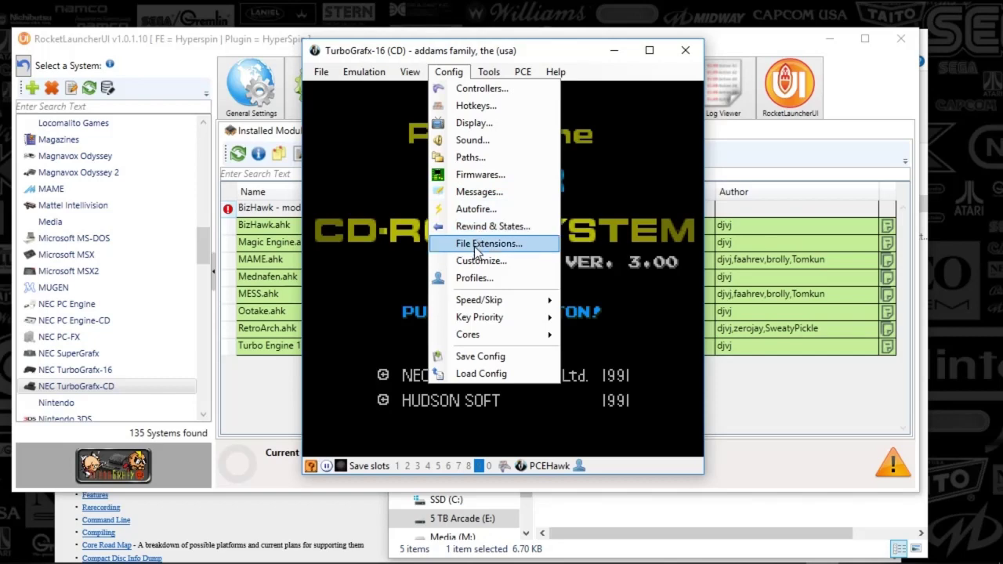
{"action": "left_click", "coordinate": [474, 277]}
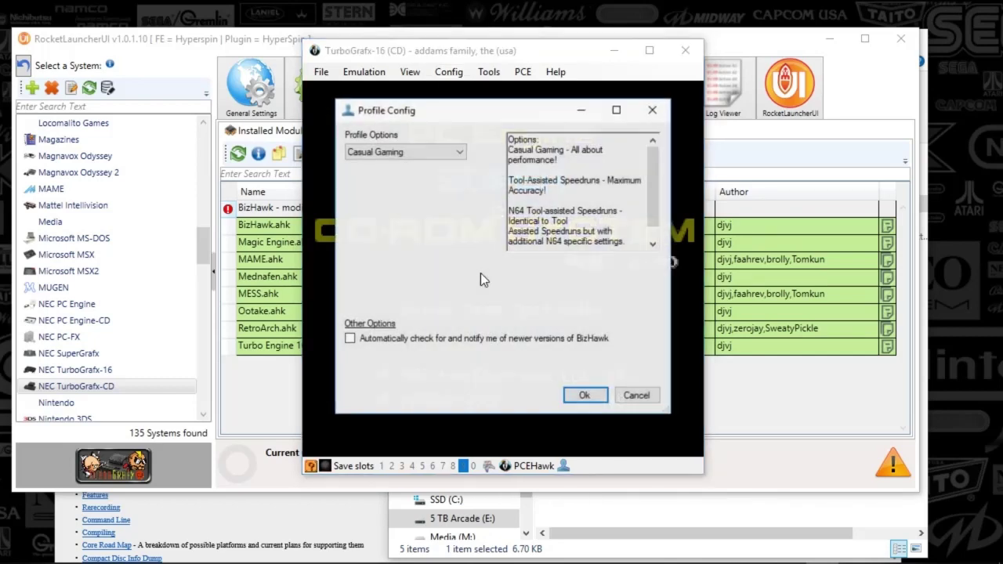
{"action": "scroll", "coordinate": [572, 201], "scroll_direction": "down", "scroll_amount": 1}
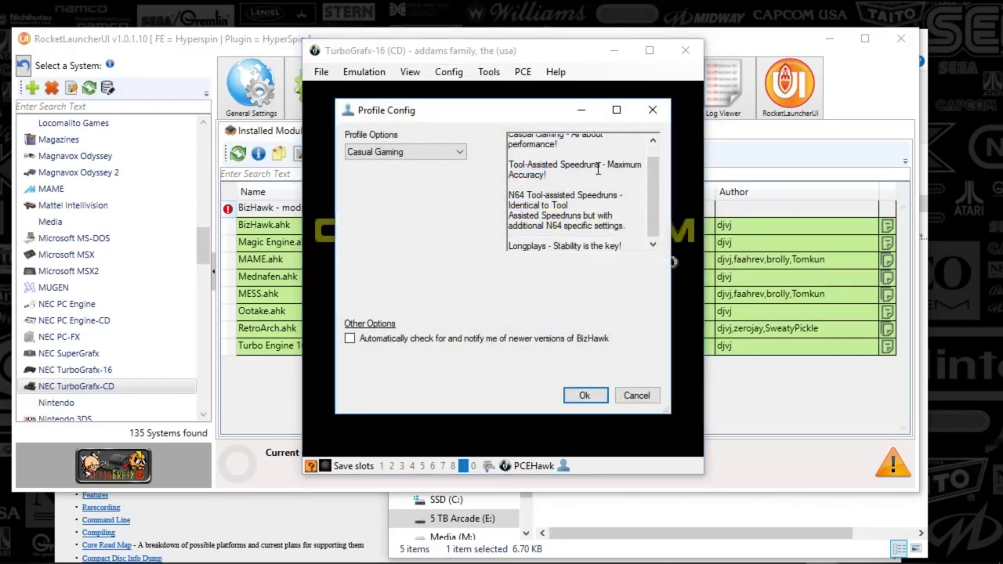
{"action": "left_click", "coordinate": [652, 109]}
Look over the emulator's Key Priority and Speed/Skip options and its list of available tools
{"action": "left_click", "coordinate": [449, 71]}
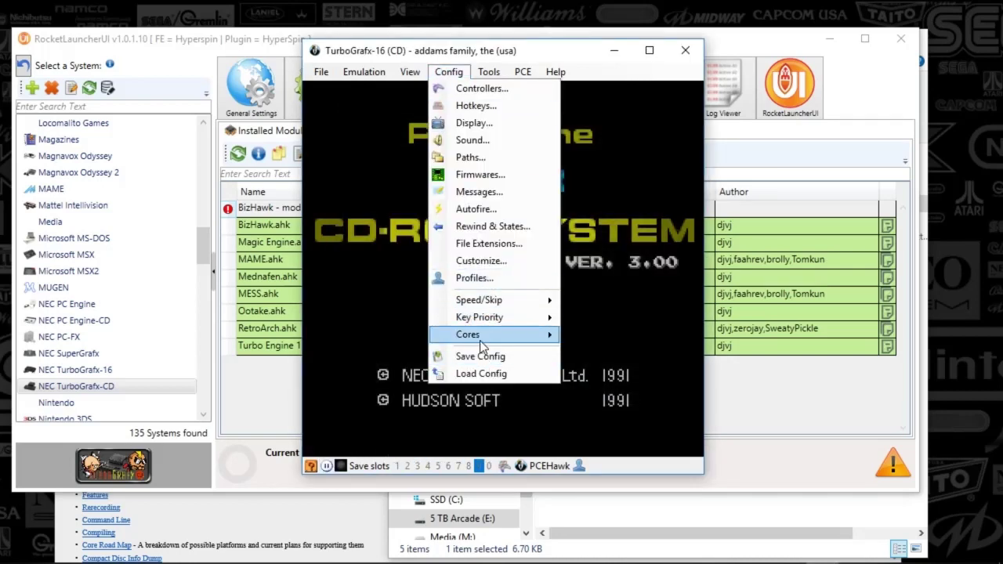
{"action": "mouse_move", "coordinate": [480, 342]}
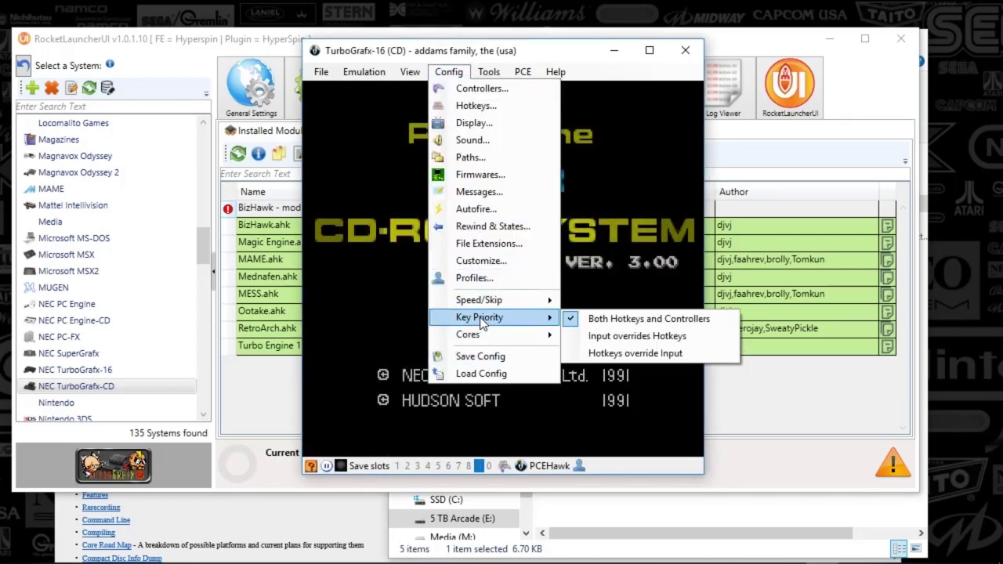
{"action": "mouse_move", "coordinate": [481, 300]}
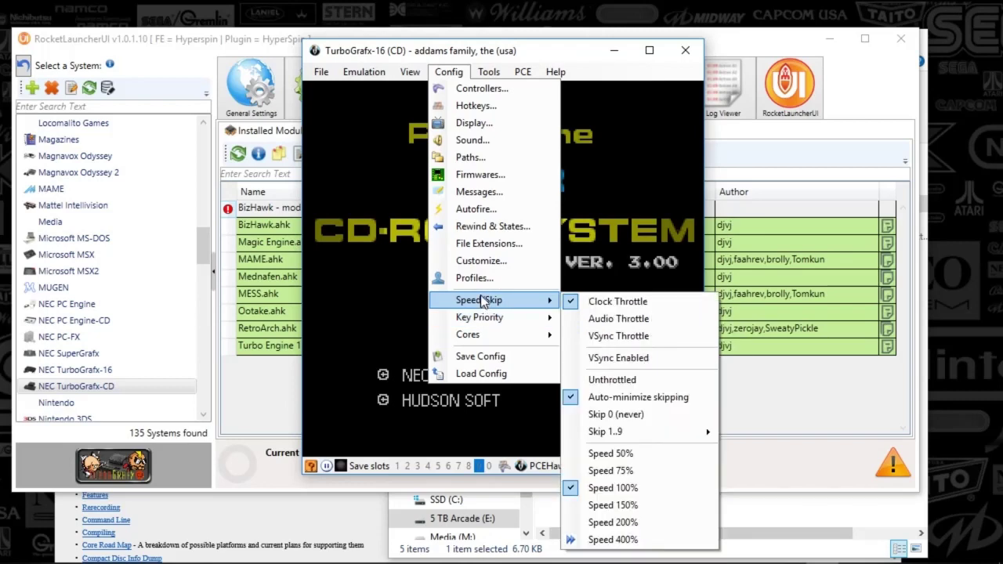
{"action": "mouse_move", "coordinate": [499, 71]}
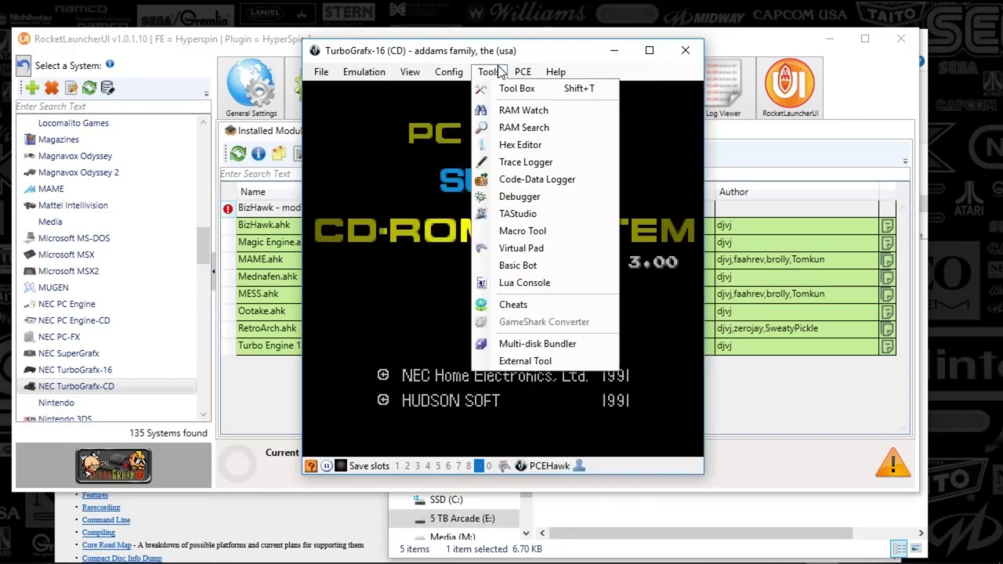
{"action": "left_click", "coordinate": [413, 171]}
Switch the running game to fullscreen and back to windowed mode, and close the emulator
{"action": "double_click", "coordinate": [430, 179]}
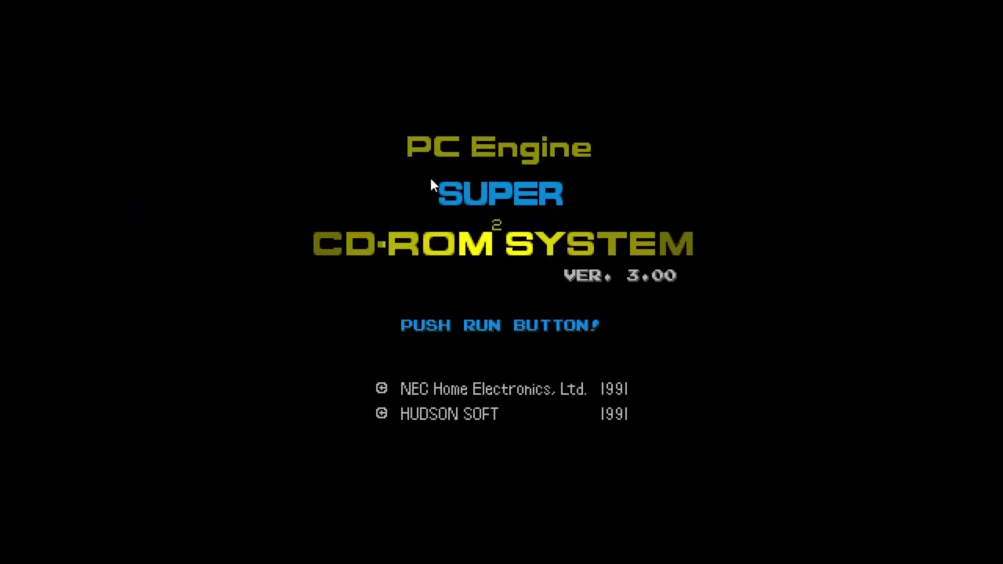
{"action": "double_click", "coordinate": [431, 184]}
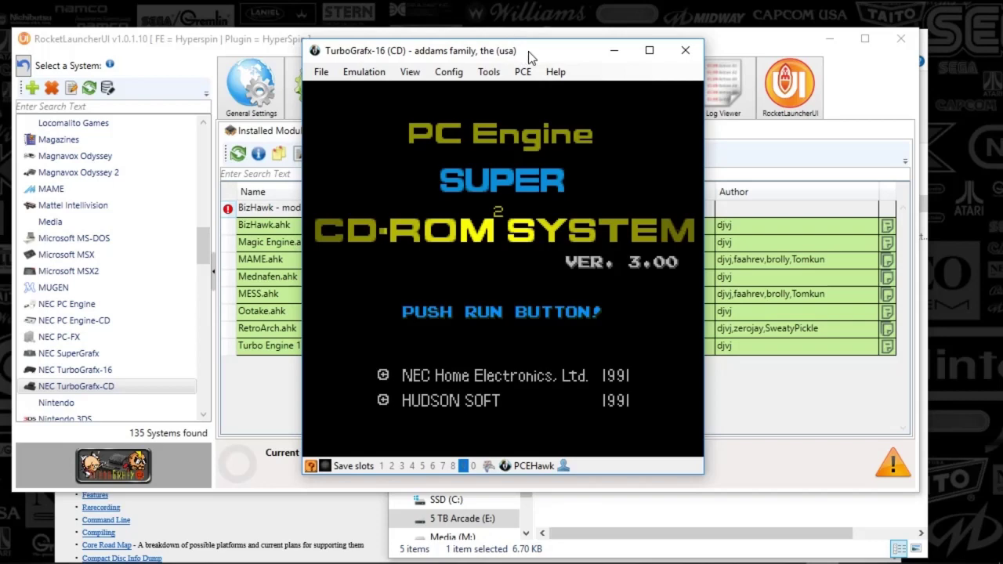
{"action": "left_click", "coordinate": [684, 51]}
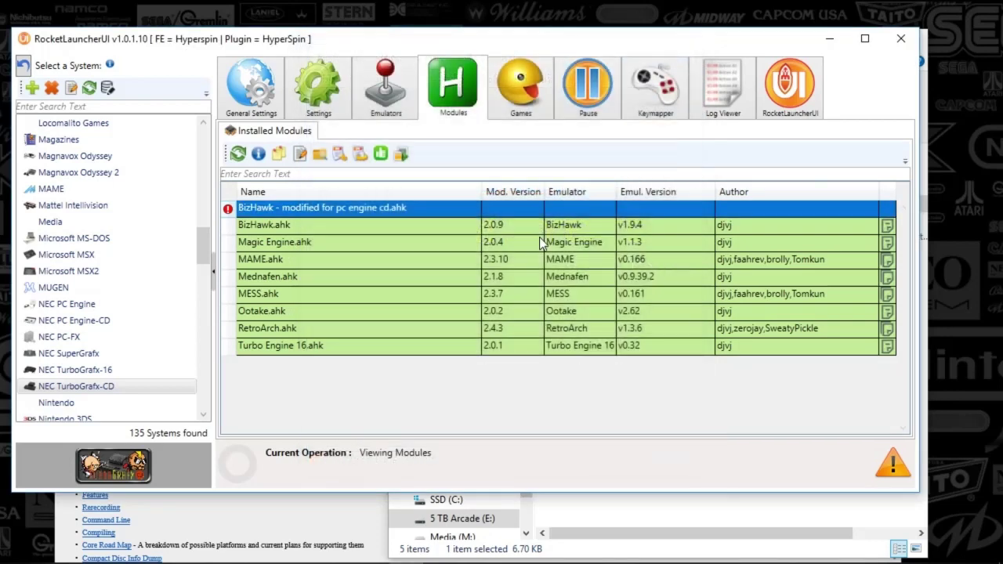